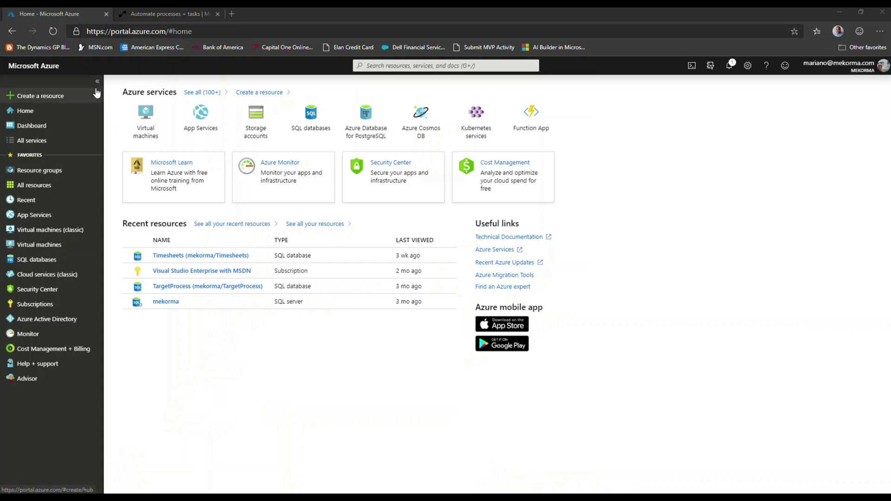
Start a new storage account from the Storage category and expand the resource group list.
{"action": "left_click", "coordinate": [54, 101]}
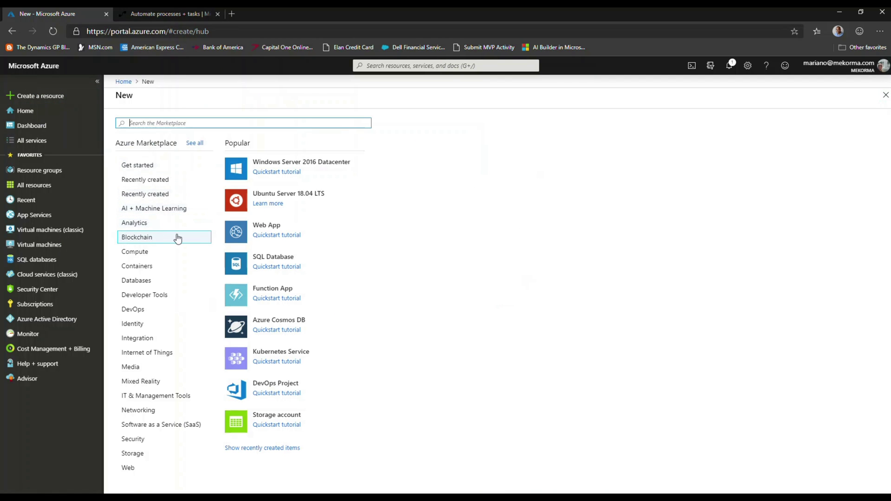
{"action": "left_click", "coordinate": [158, 453]}
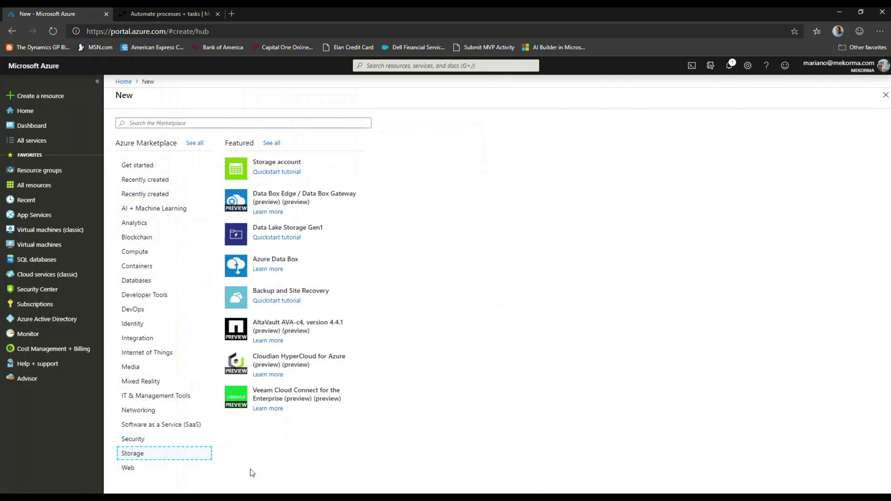
{"action": "left_click", "coordinate": [279, 163]}
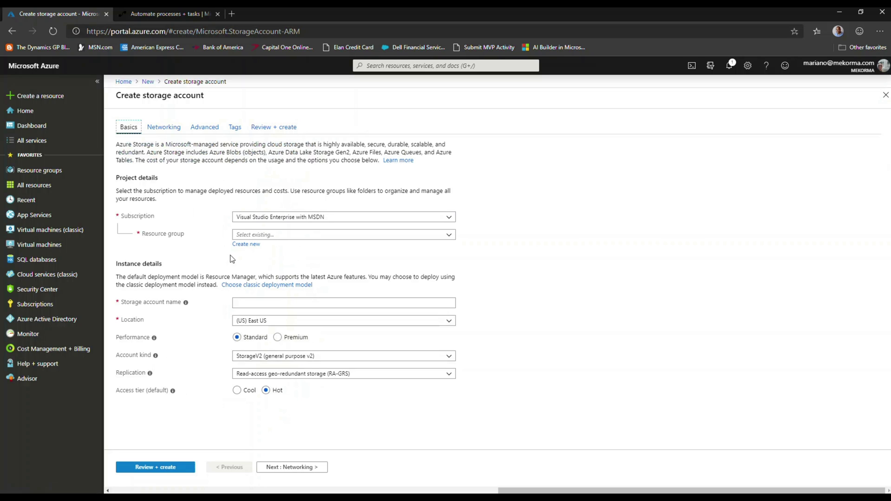
{"action": "left_click", "coordinate": [275, 234]}
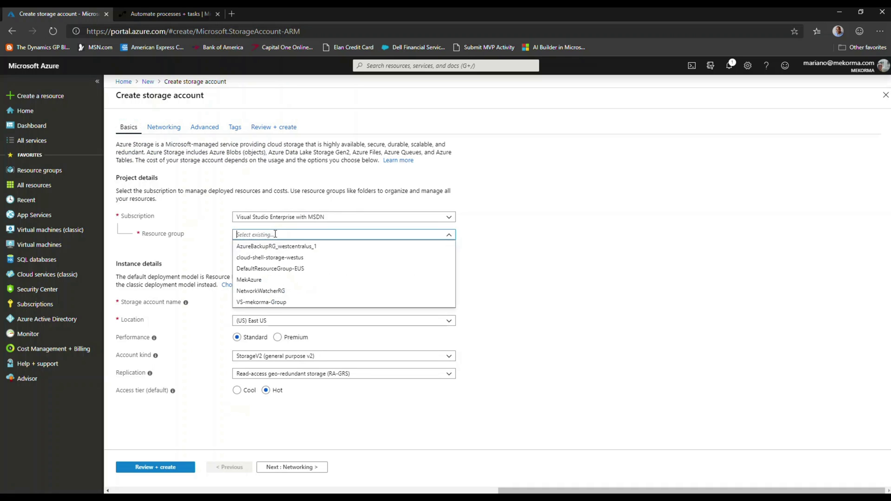
Put the storage account in the MekAzure resource group and name it marianostorageacct.
{"action": "left_click", "coordinate": [309, 280]}
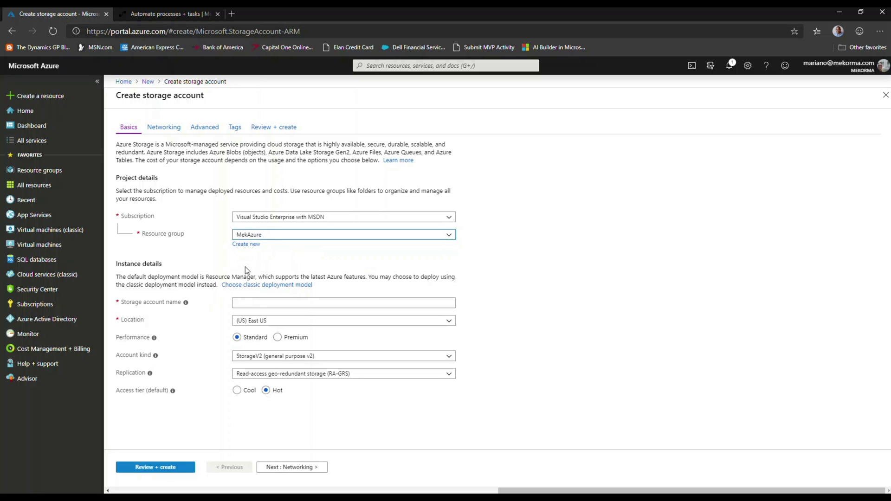
{"action": "left_click", "coordinate": [253, 301]}
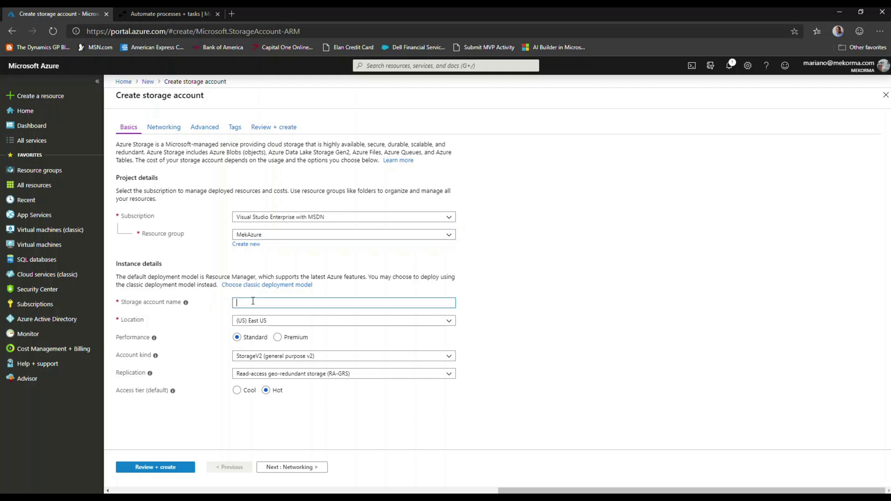
{"action": "type", "text": "marianostorageacct"}
Accept the default Networking, Advanced and Tags settings and reach a validated Review + create page.
{"action": "left_click", "coordinate": [289, 468]}
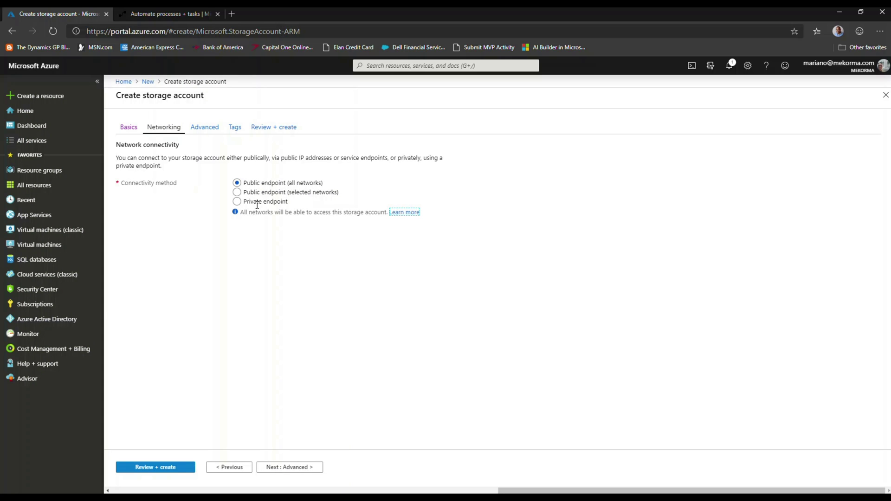
{"action": "left_click", "coordinate": [291, 467]}
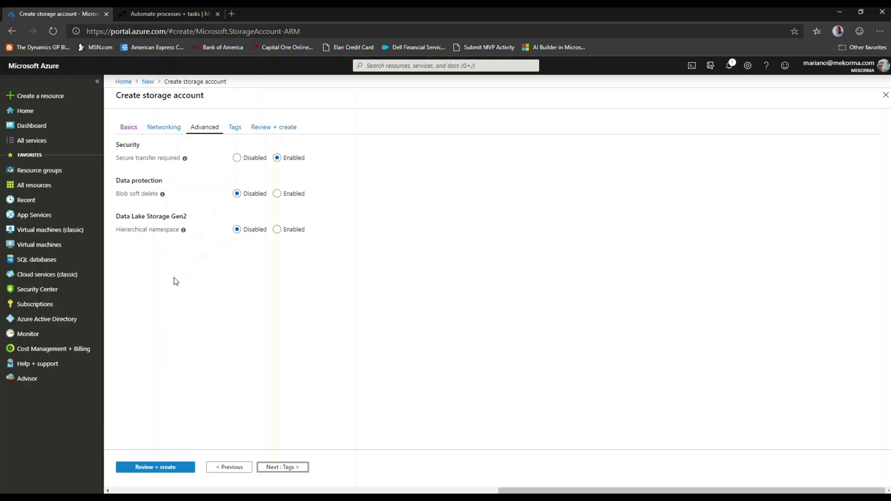
{"action": "left_click", "coordinate": [291, 469]}
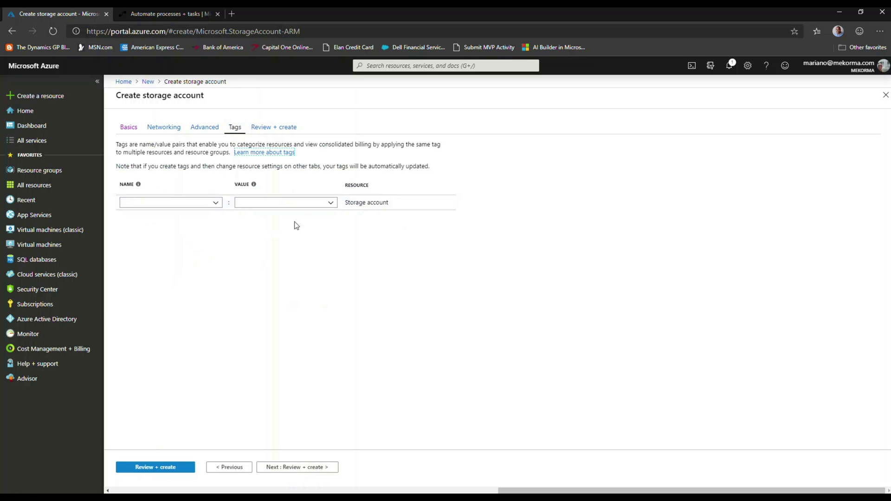
{"action": "left_click", "coordinate": [310, 469]}
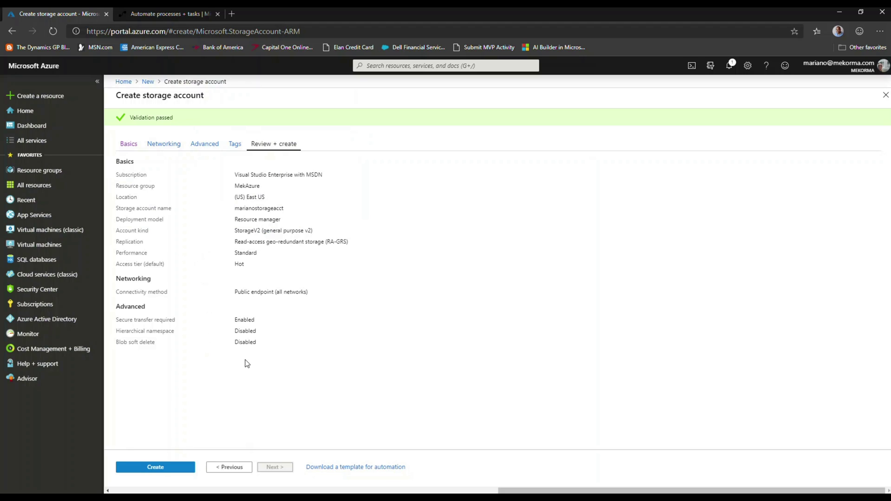
Create the storage account and wait until its deployment in MekAzure succeeds.
{"action": "left_click", "coordinate": [151, 469]}
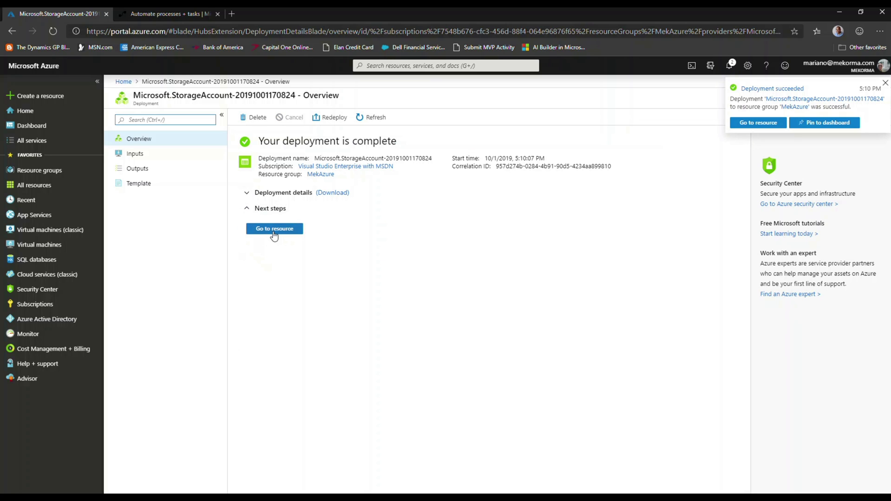
Go to the new storage account, check its Access keys, then open its empty Blobs list.
{"action": "left_click", "coordinate": [274, 231]}
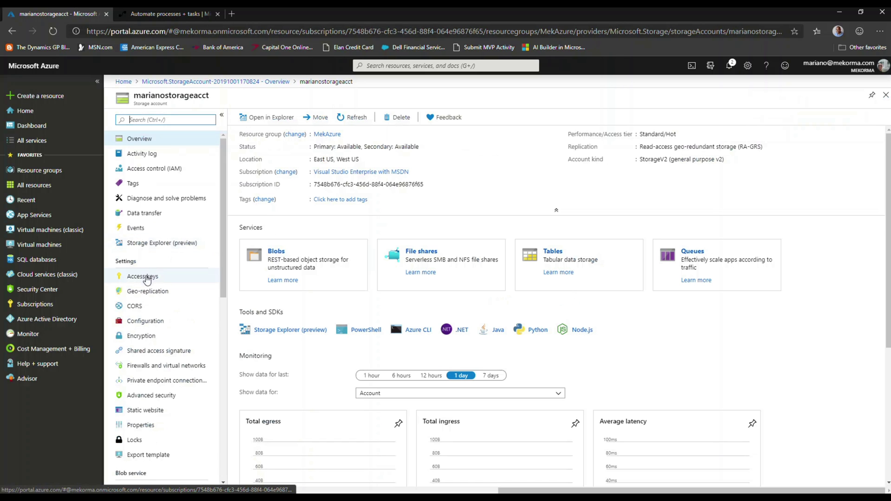
{"action": "left_click", "coordinate": [147, 277]}
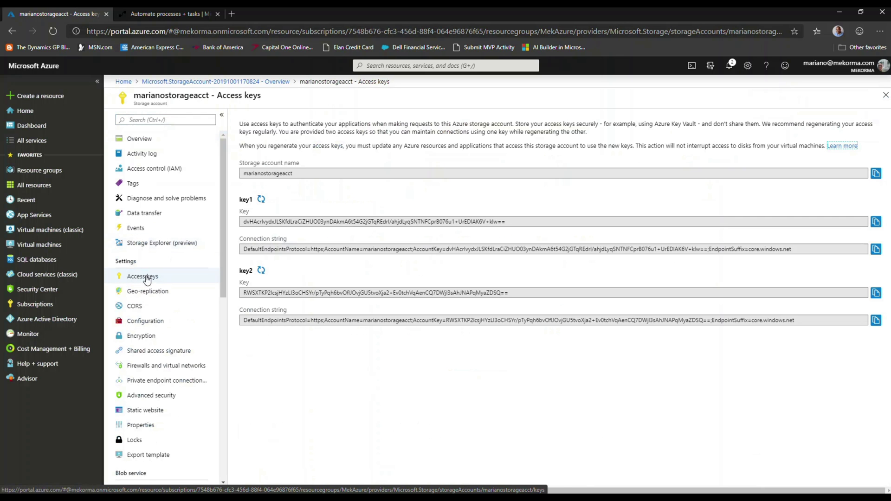
{"action": "left_click", "coordinate": [145, 143]}
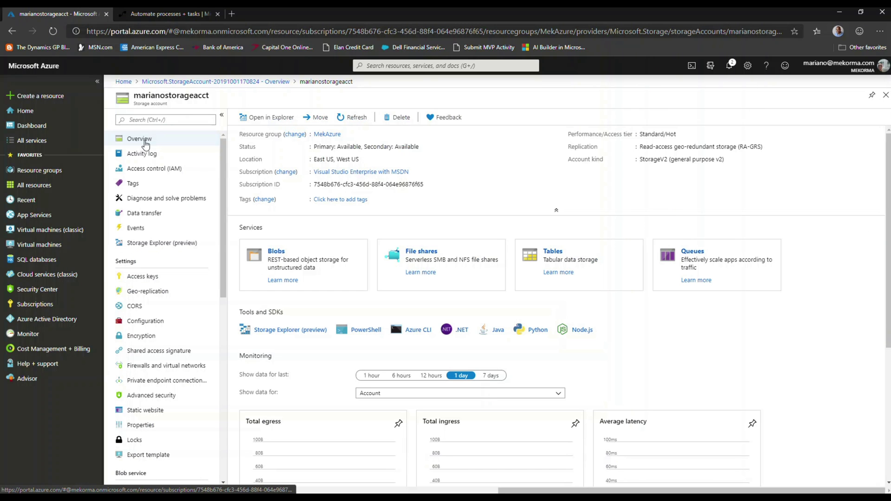
{"action": "left_click", "coordinate": [278, 252]}
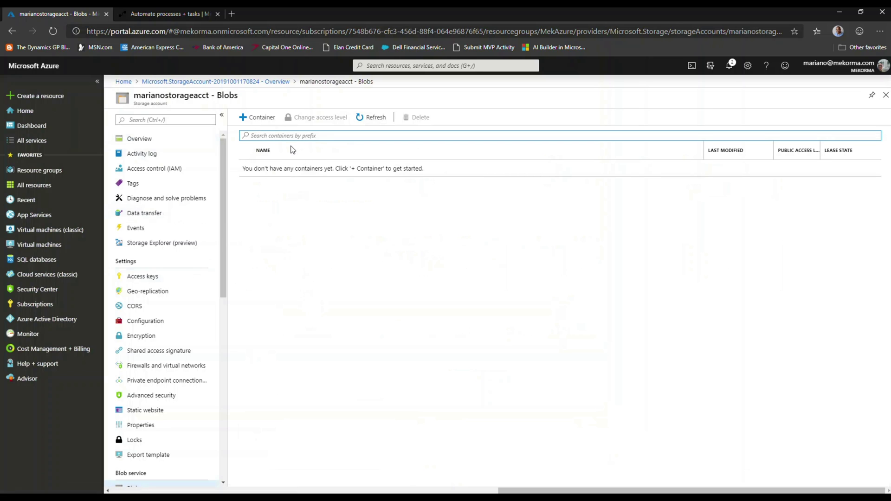
Create a blob container named marianocontainer with Private access level.
{"action": "left_click", "coordinate": [262, 119]}
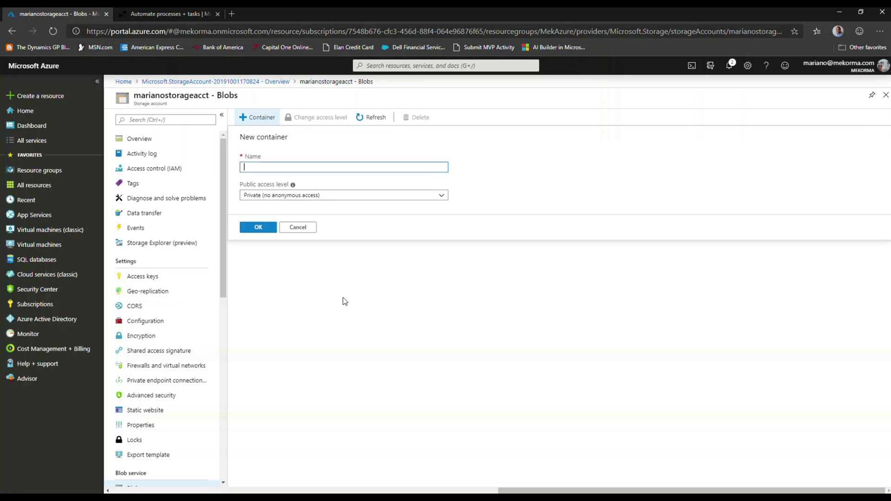
{"action": "type", "text": "marianocontainer"}
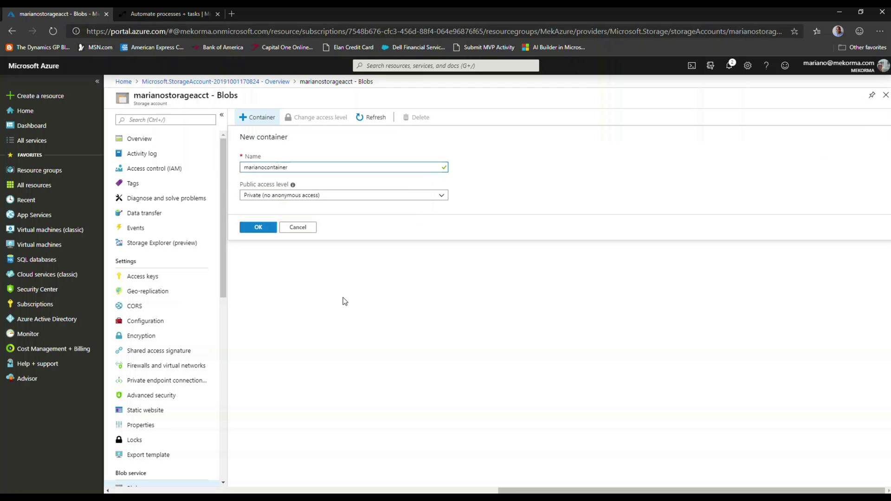
{"action": "left_click", "coordinate": [304, 197]}
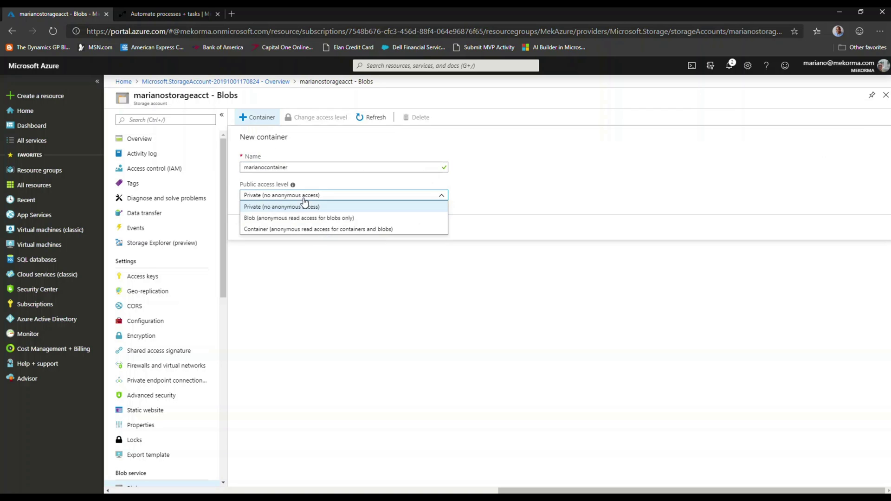
{"action": "left_click", "coordinate": [304, 204]}
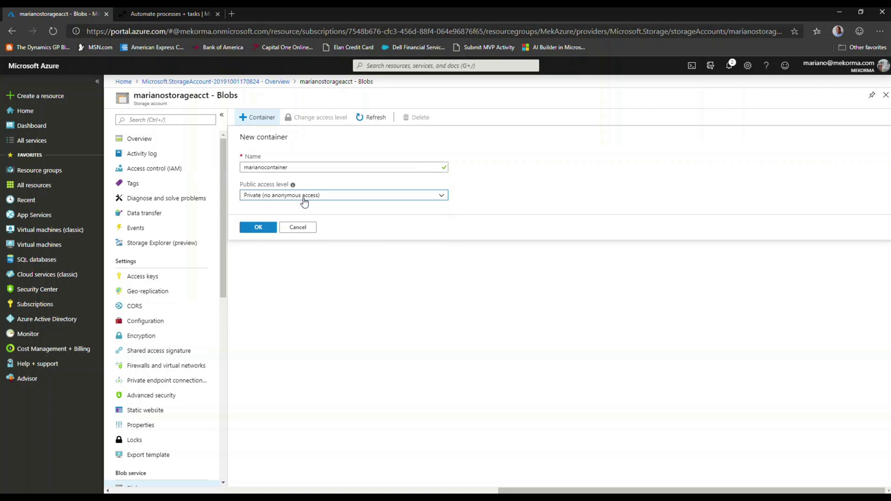
{"action": "left_click", "coordinate": [265, 228]}
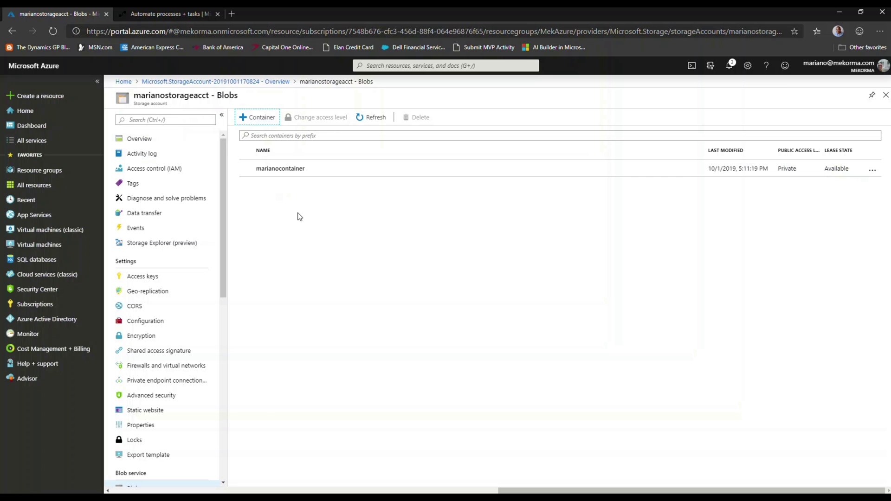
{"action": "left_click", "coordinate": [168, 15]}
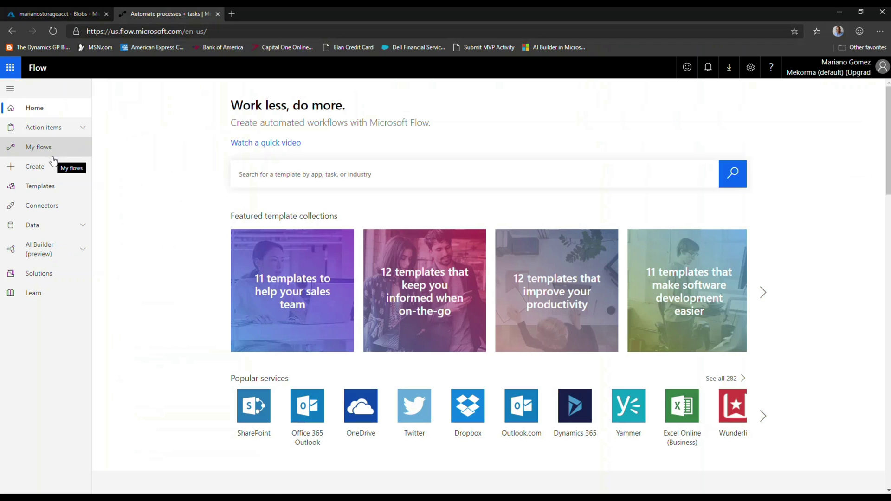
Create a new flow from blank whose trigger is 'Manually trigger a flow'.
{"action": "left_click", "coordinate": [61, 174]}
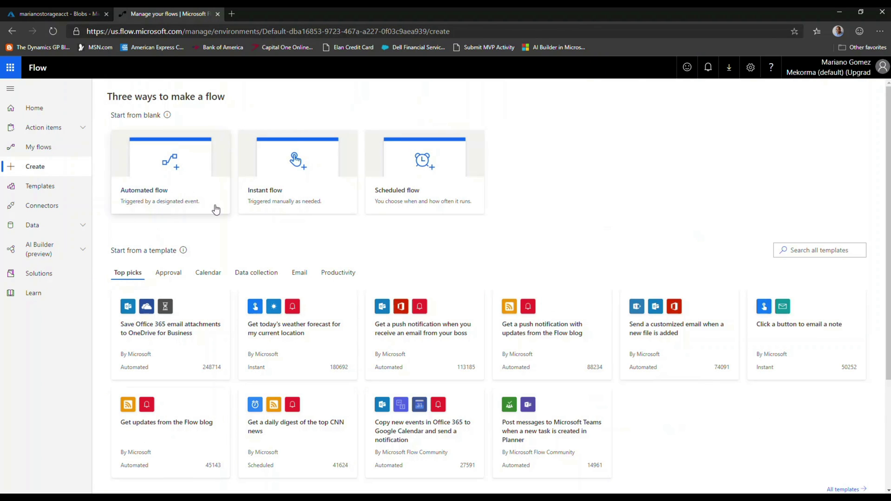
{"action": "left_click", "coordinate": [168, 193]}
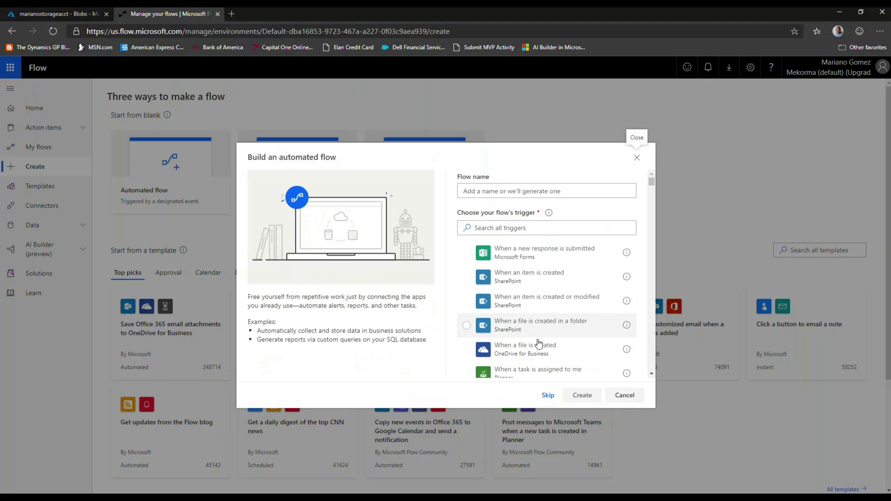
{"action": "left_click", "coordinate": [549, 395]}
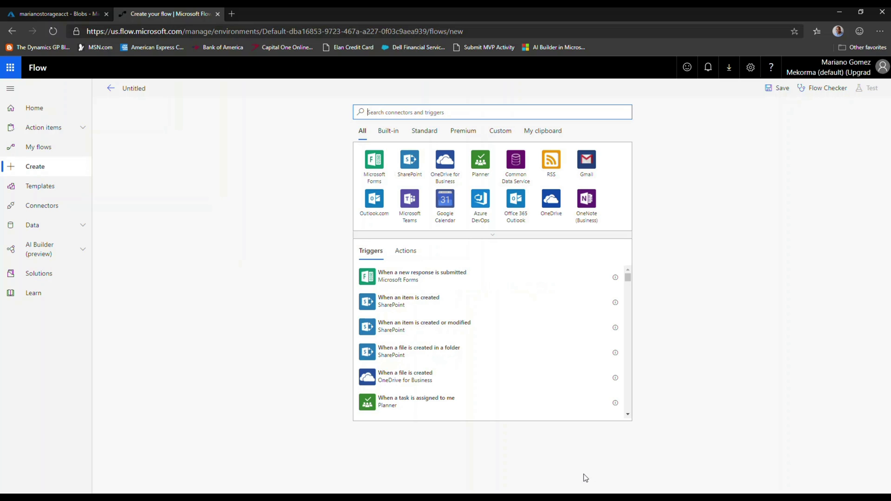
{"action": "scroll", "coordinate": [513, 297], "scroll_direction": "down", "scroll_amount": 1}
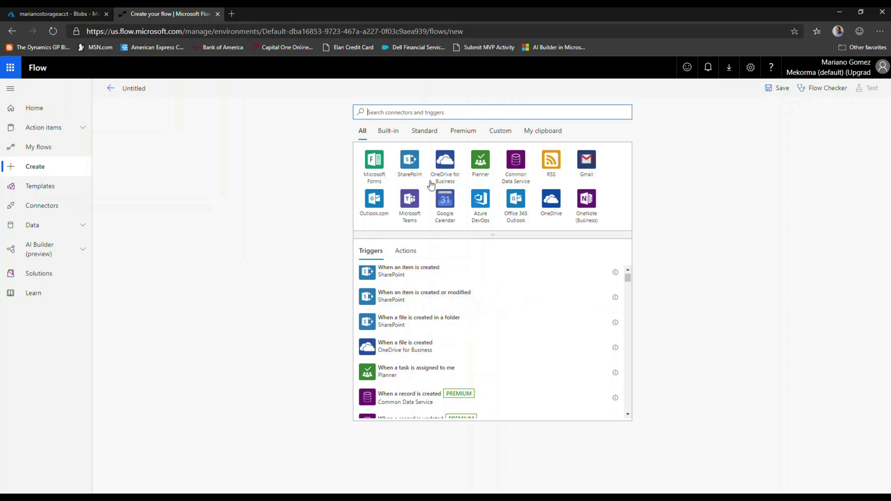
{"action": "type", "text": "manual"}
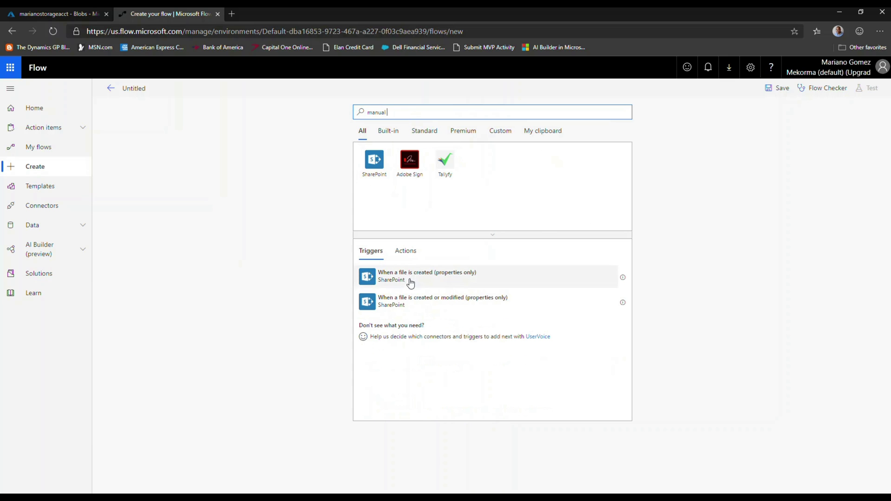
{"action": "key", "text": "BackSpace"}
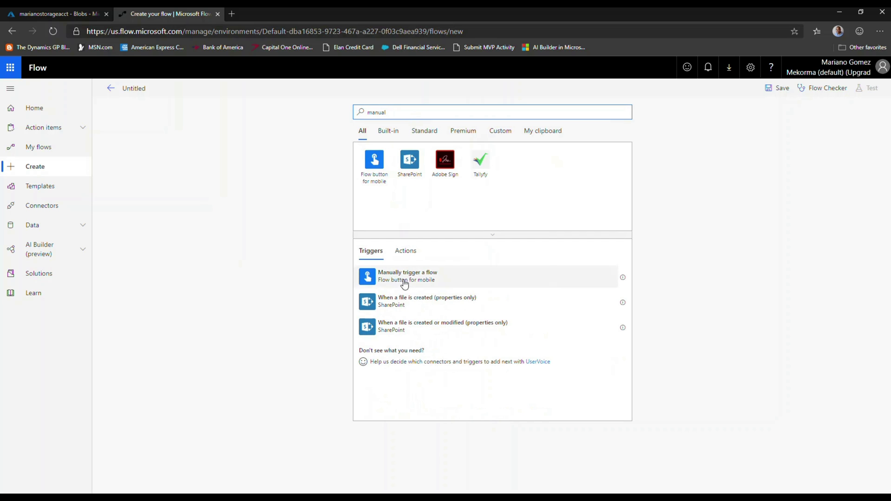
{"action": "left_click", "coordinate": [404, 281]}
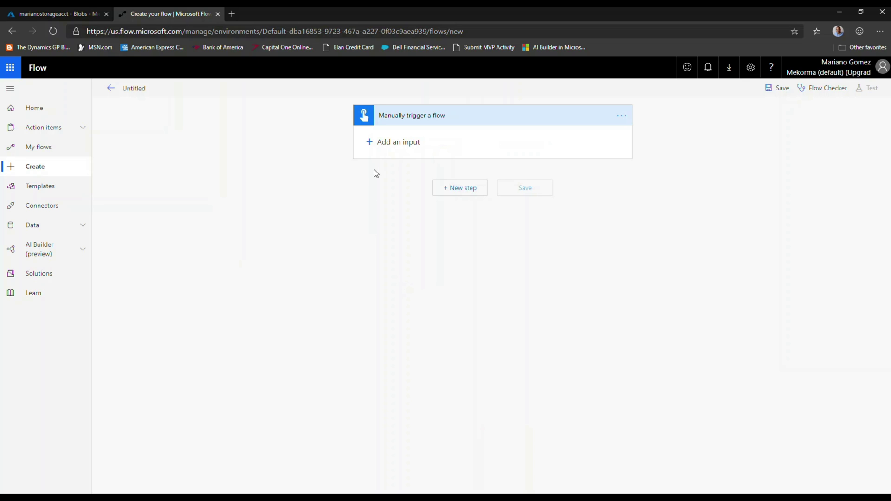
{"action": "left_click", "coordinate": [370, 142]}
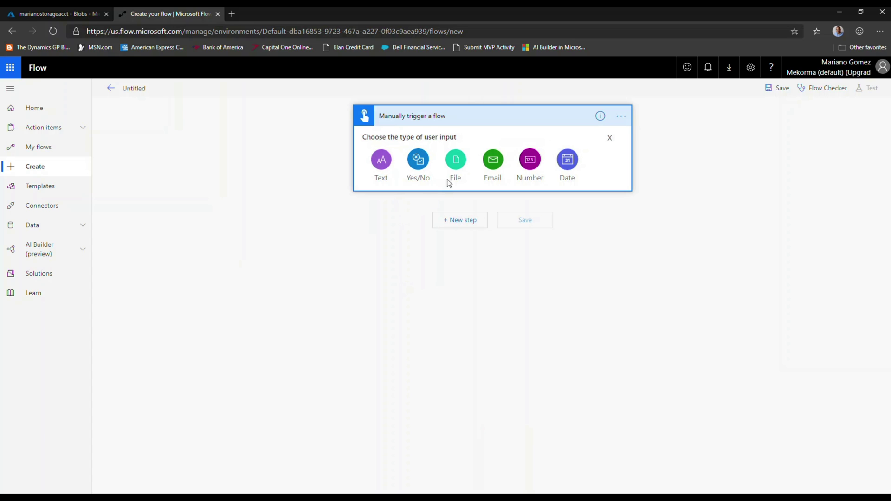
Add a File input to the manual trigger and save the flow as MyDemo.
{"action": "left_click", "coordinate": [455, 161]}
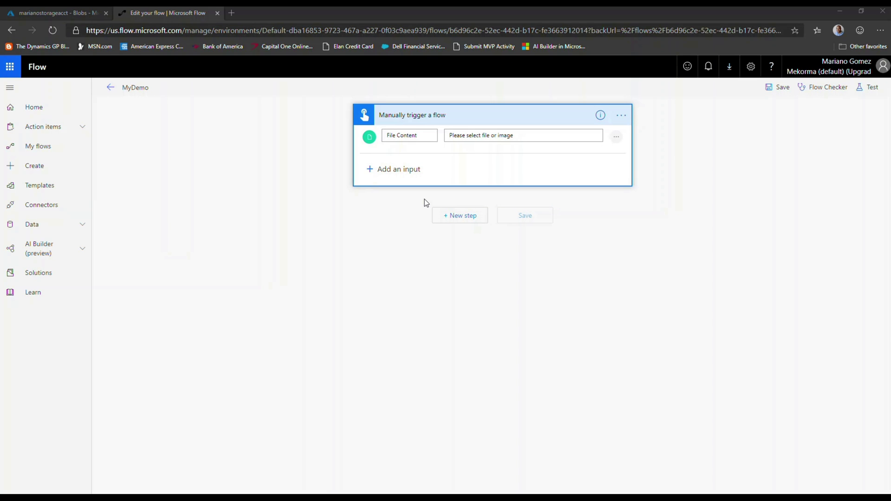
Add an Initialize variable step: fileName, type String, value set to the trigger's File Content.
{"action": "left_click", "coordinate": [458, 216]}
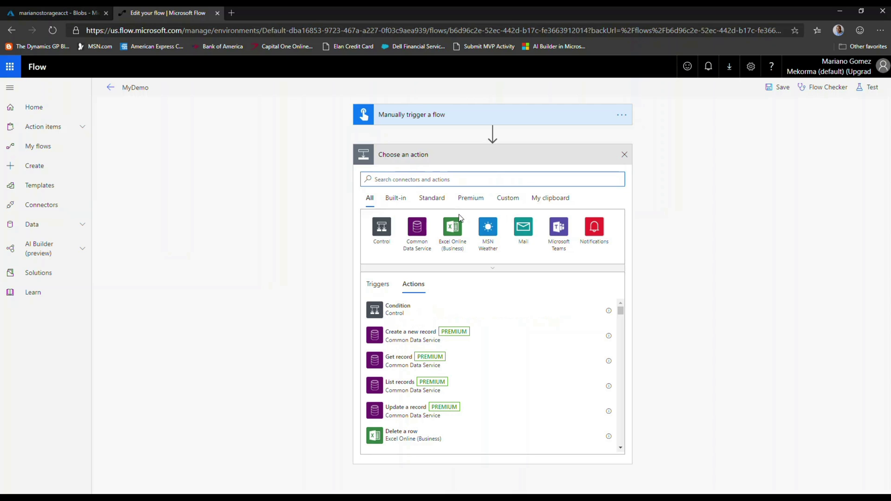
{"action": "type", "text": "variable"}
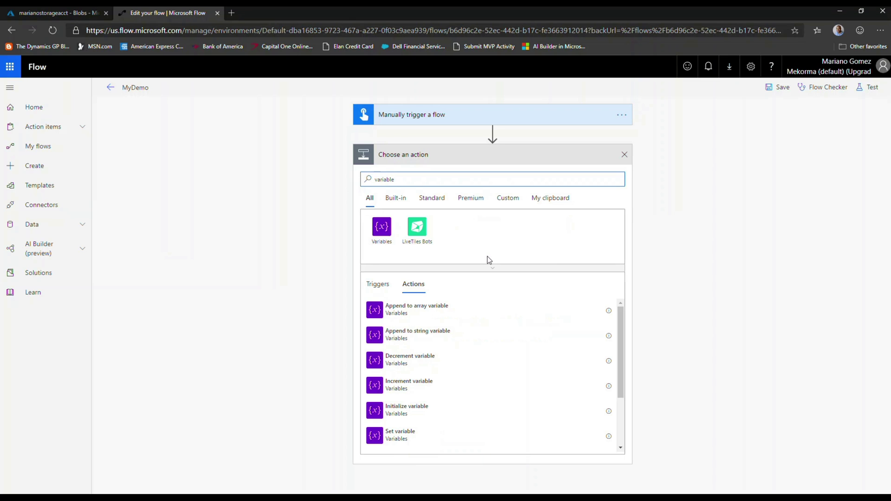
{"action": "left_click", "coordinate": [417, 413]}
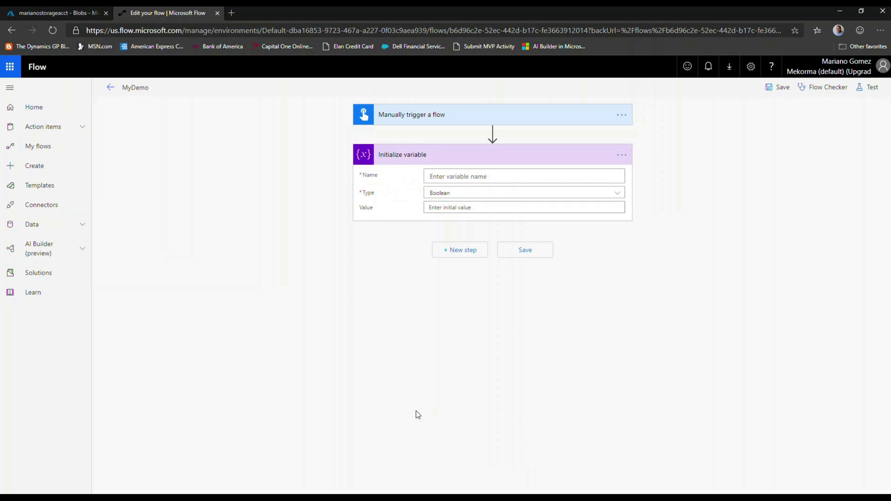
{"action": "left_click", "coordinate": [488, 175]}
{"action": "type", "text": "tileName"}
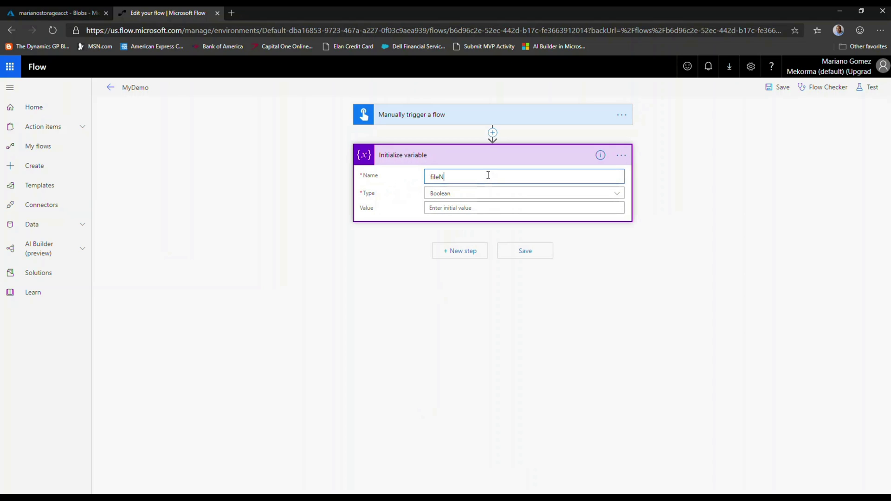
{"action": "left_click", "coordinate": [469, 194]}
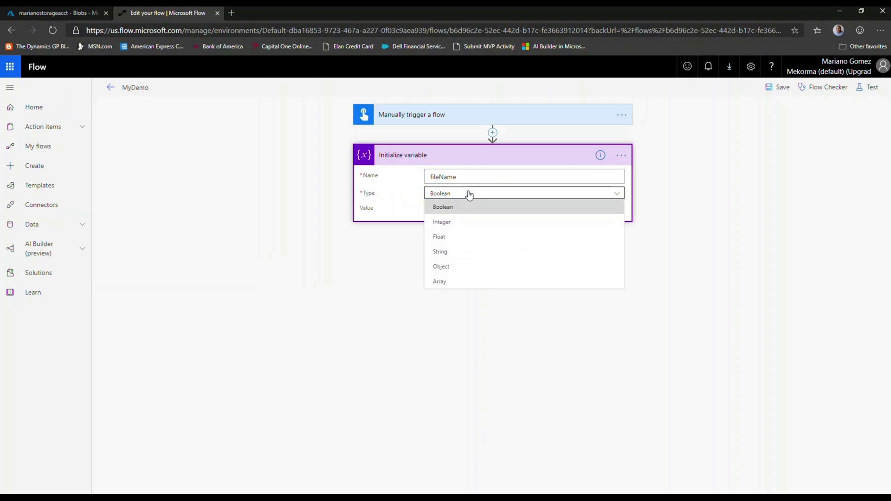
{"action": "left_click", "coordinate": [440, 252]}
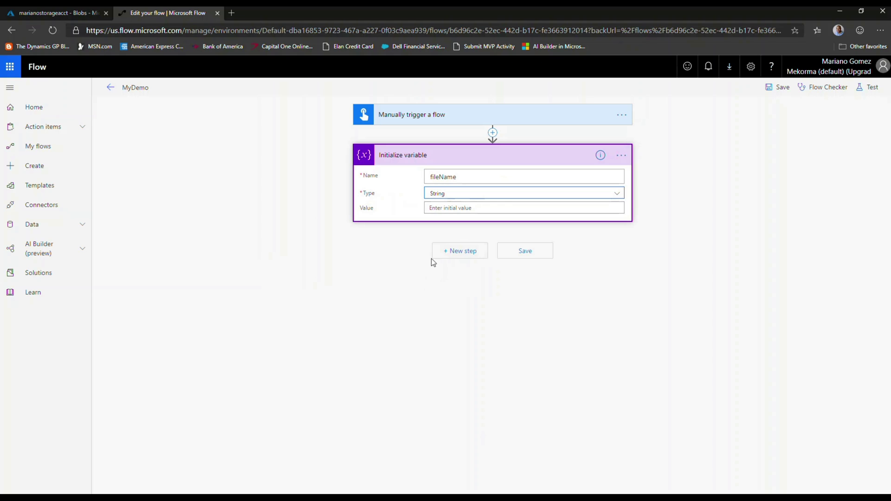
{"action": "left_click", "coordinate": [450, 209]}
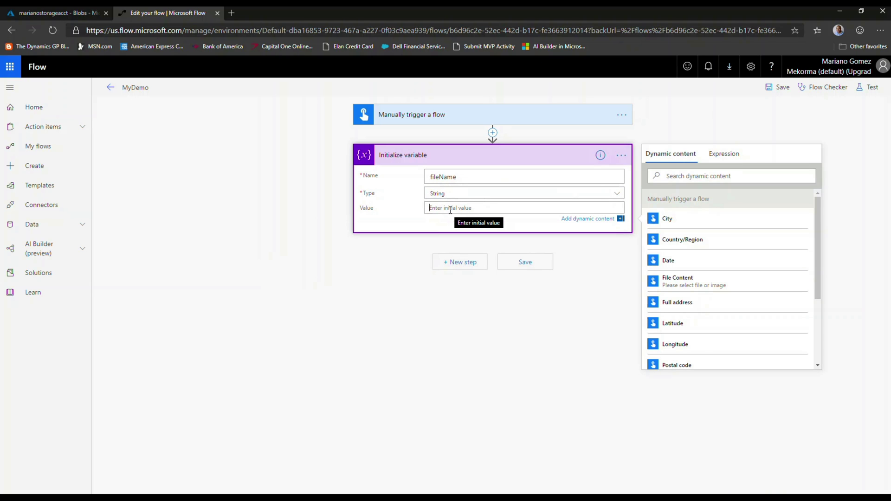
{"action": "left_click", "coordinate": [690, 288]}
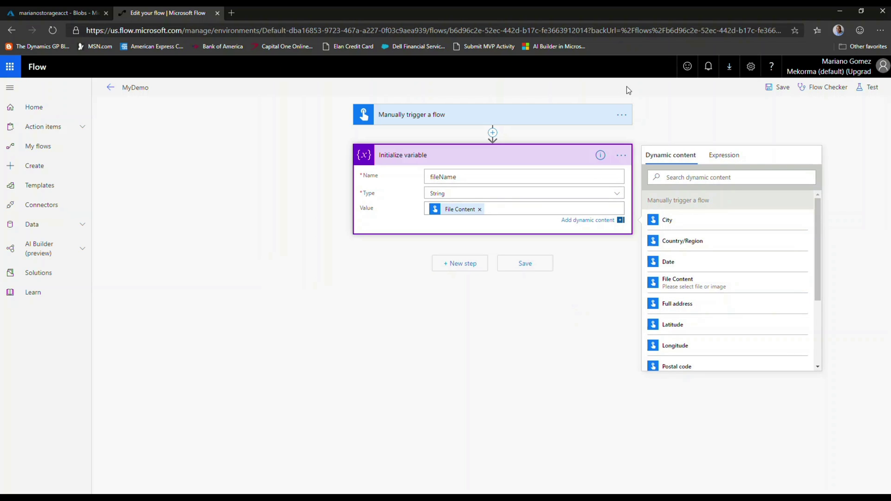
{"action": "left_click", "coordinate": [622, 115]}
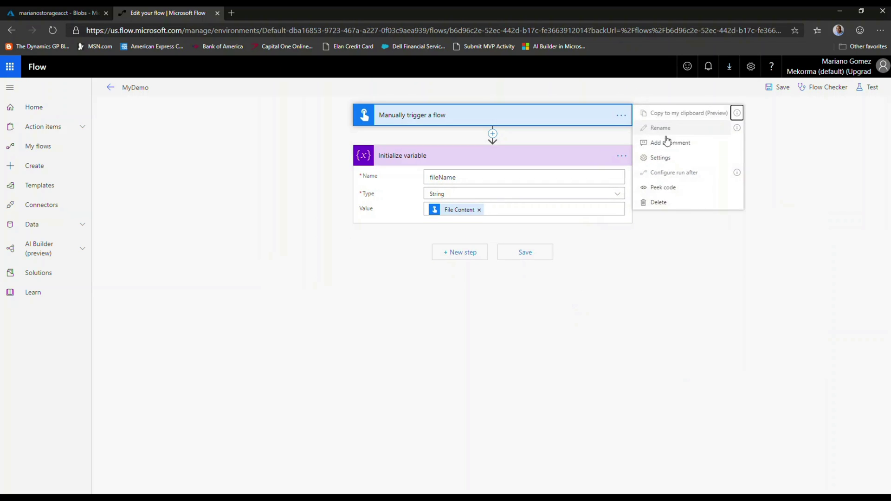
{"action": "left_click", "coordinate": [663, 187]}
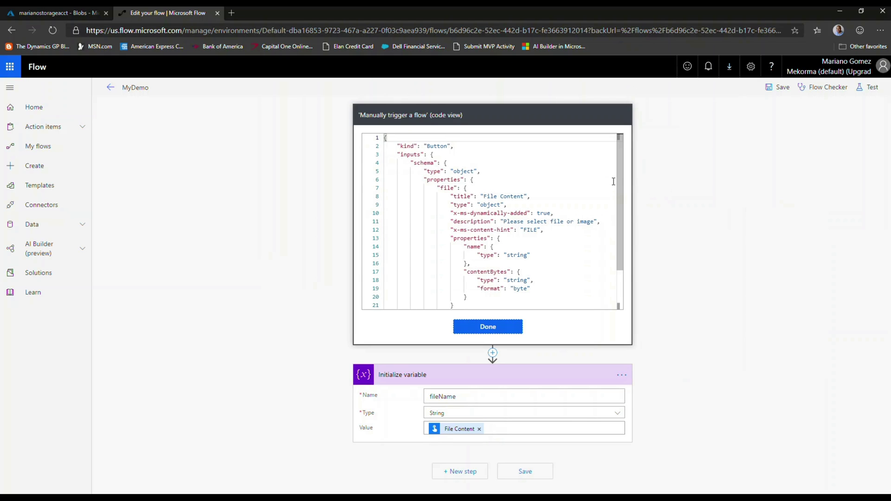
{"action": "left_click_drag", "start_coordinate": [621, 182], "coordinate": [619, 207]}
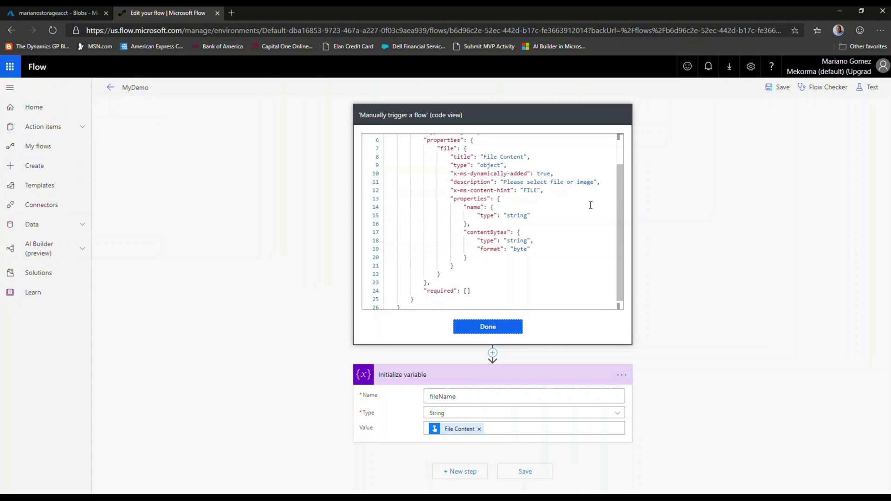
{"action": "scroll", "coordinate": [619, 201], "scroll_direction": "up", "scroll_amount": 3}
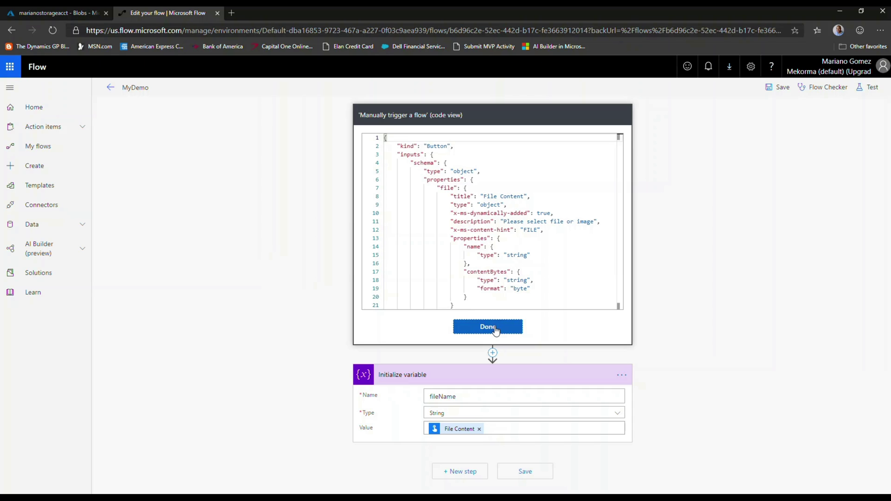
{"action": "left_click", "coordinate": [495, 329]}
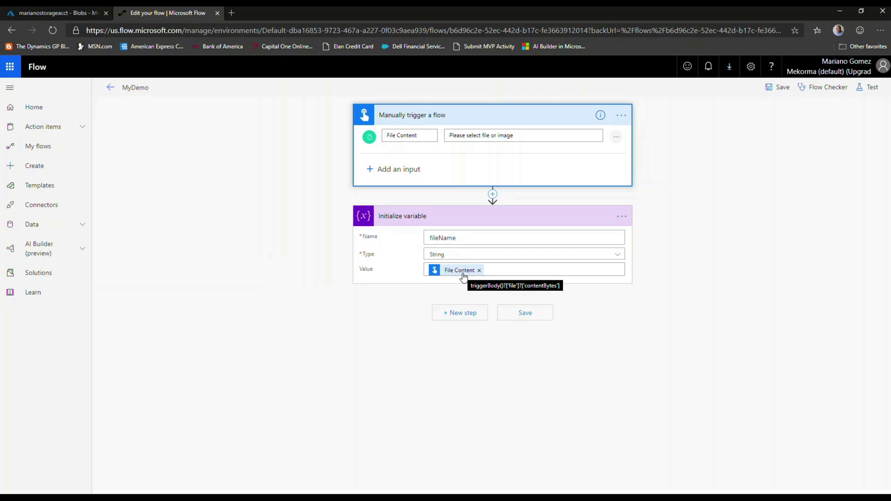
{"action": "left_click", "coordinate": [620, 116]}
{"action": "left_click", "coordinate": [663, 188]}
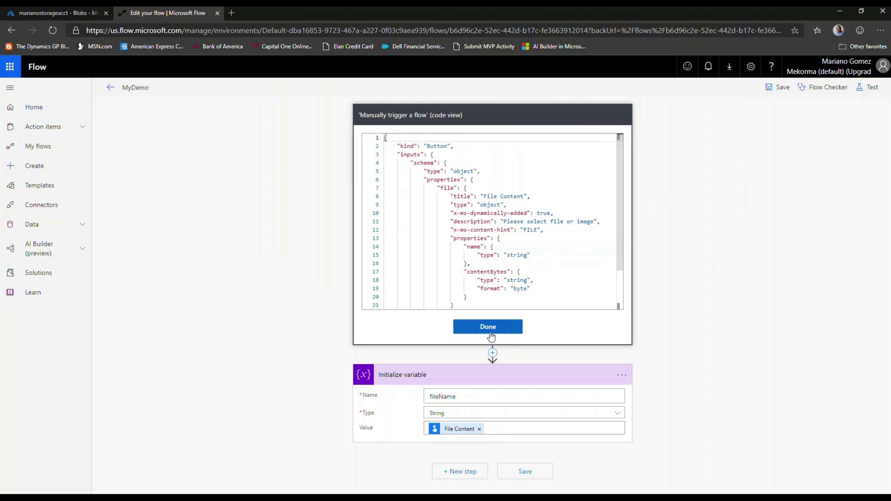
{"action": "left_click", "coordinate": [489, 329]}
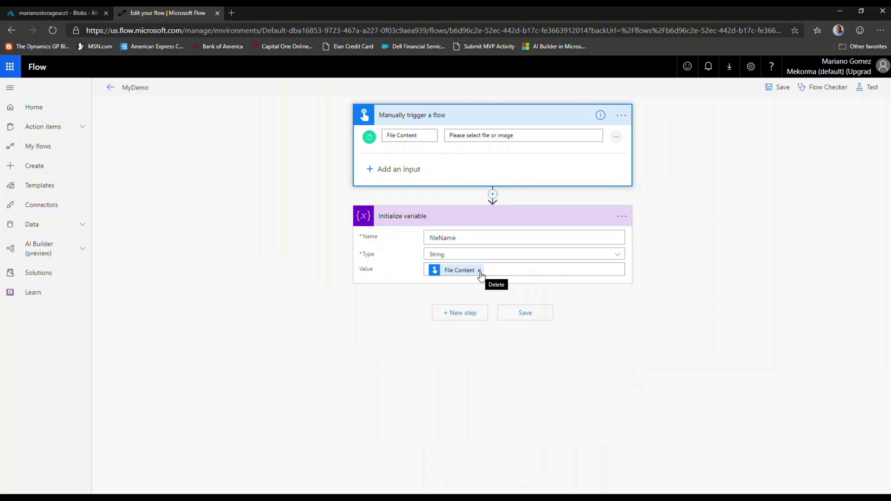
Begin an expression for the fileName value using the triggerBody() function.
{"action": "mouse_move", "coordinate": [473, 275]}
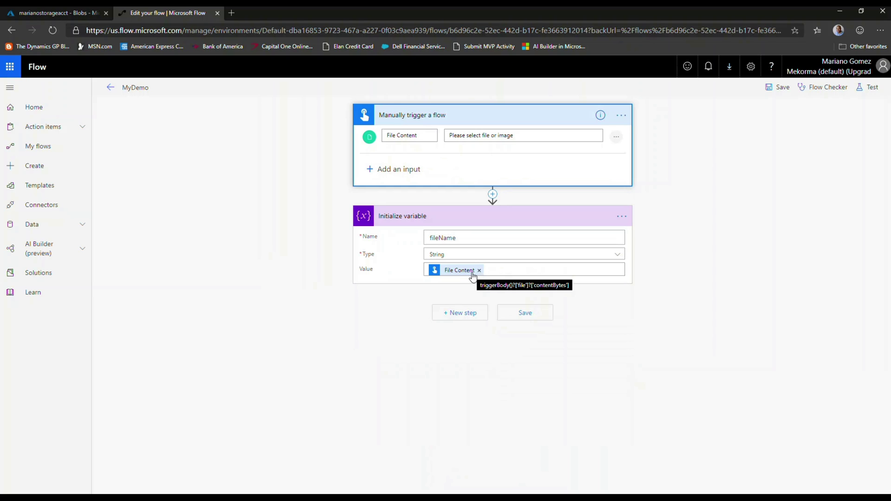
{"action": "left_click", "coordinate": [489, 272]}
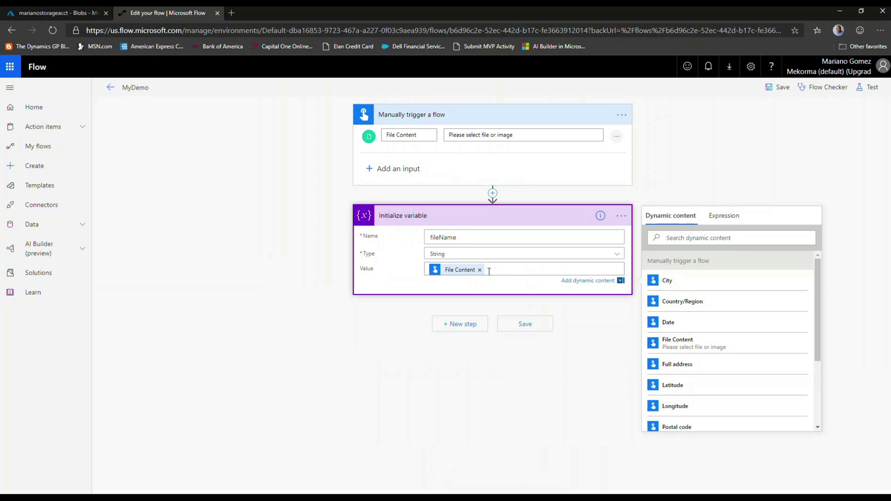
{"action": "left_click", "coordinate": [717, 220]}
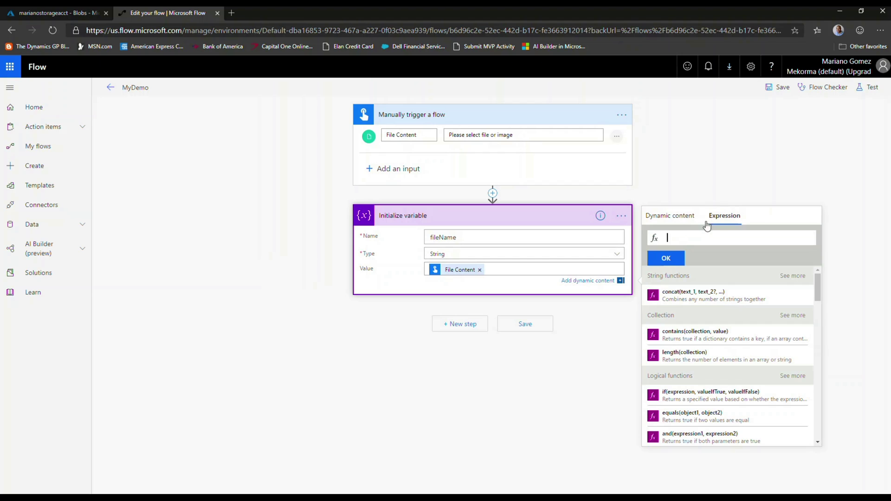
{"action": "type", "text": "trigger"}
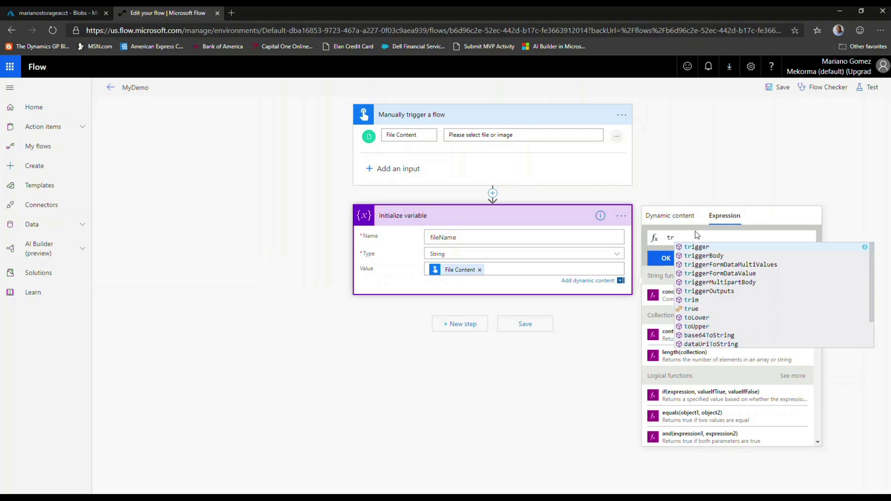
{"action": "left_click", "coordinate": [710, 257]}
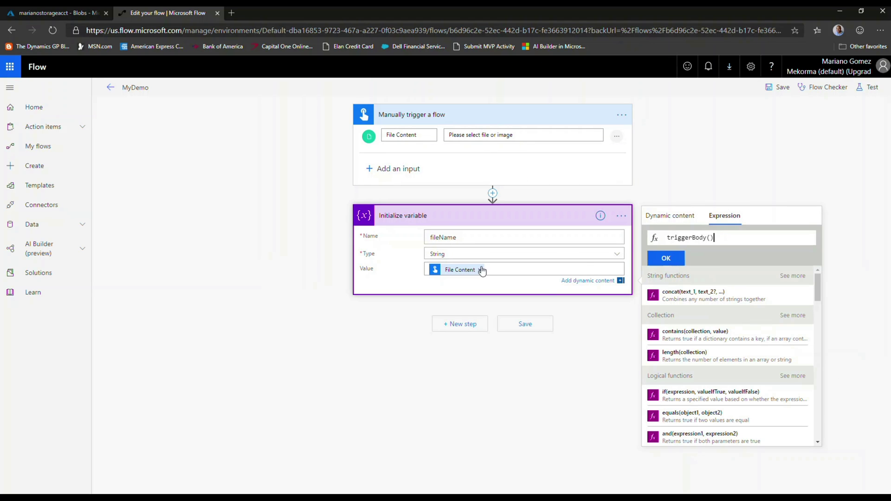
Complete the expression triggerBody()?['file']?['name'], insert it, and remove the File Content token.
{"action": "mouse_move", "coordinate": [452, 278]}
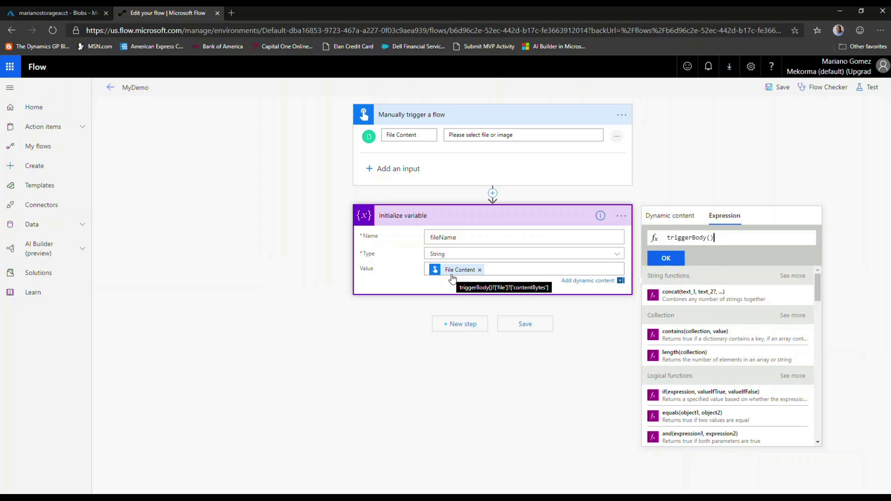
{"action": "type", "text": "?"}
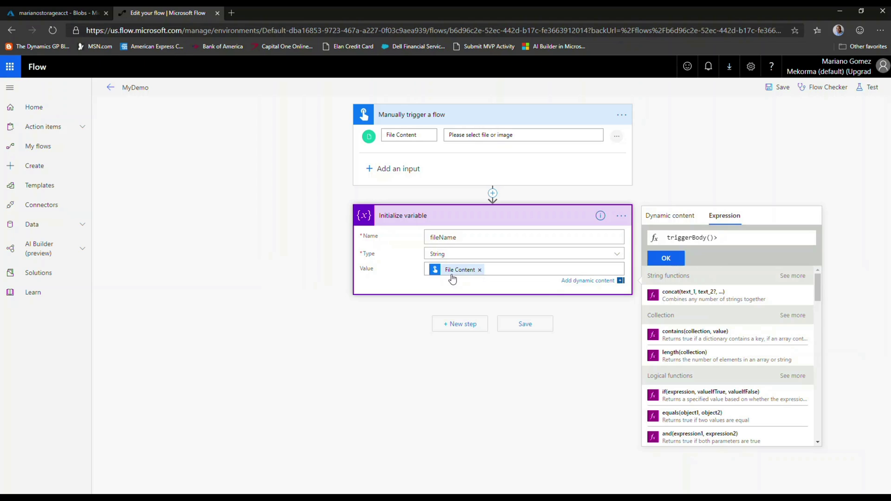
{"action": "key", "text": "BackSpace"}
{"action": "type", "text": "?"}
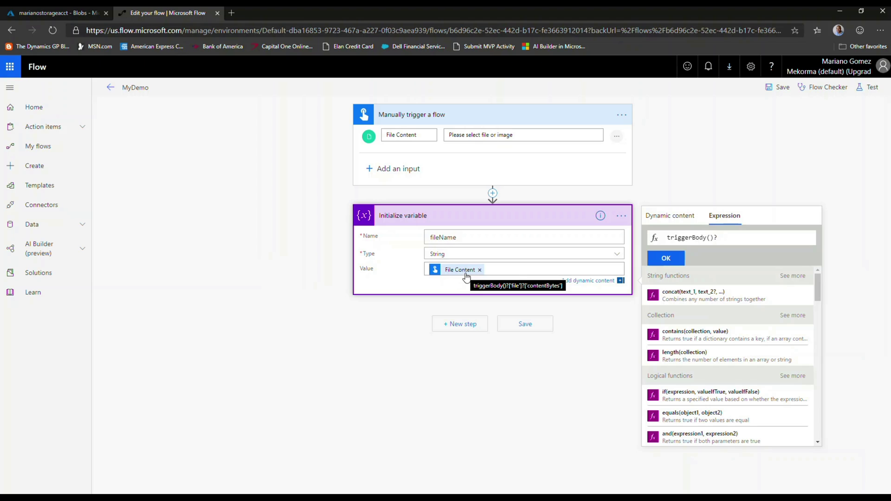
{"action": "type", "text": "["}
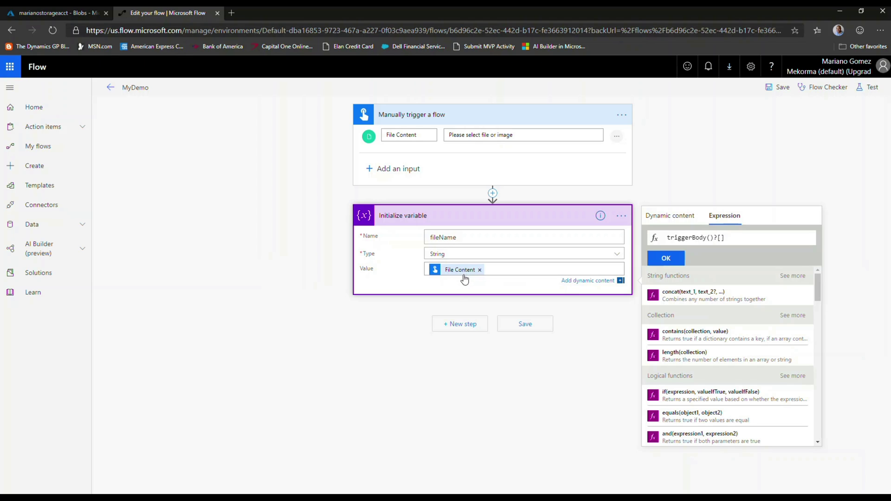
{"action": "type", "text": "'file"}
{"action": "type", "text": "["}
{"action": "key", "text": "BackSpace"}
{"action": "key", "text": "BackSpace"}
{"action": "type", "text": "]?['name"}
{"action": "left_click", "coordinate": [667, 262]}
{"action": "left_click", "coordinate": [480, 270]}
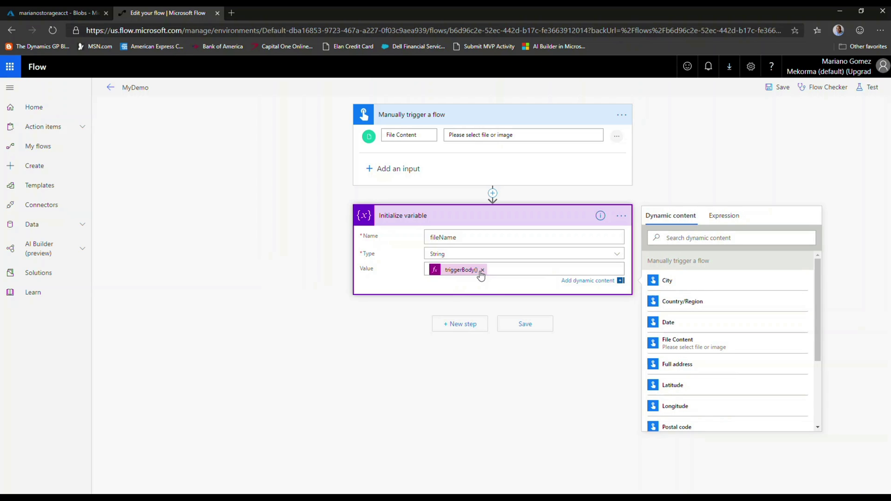
{"action": "left_click", "coordinate": [534, 297]}
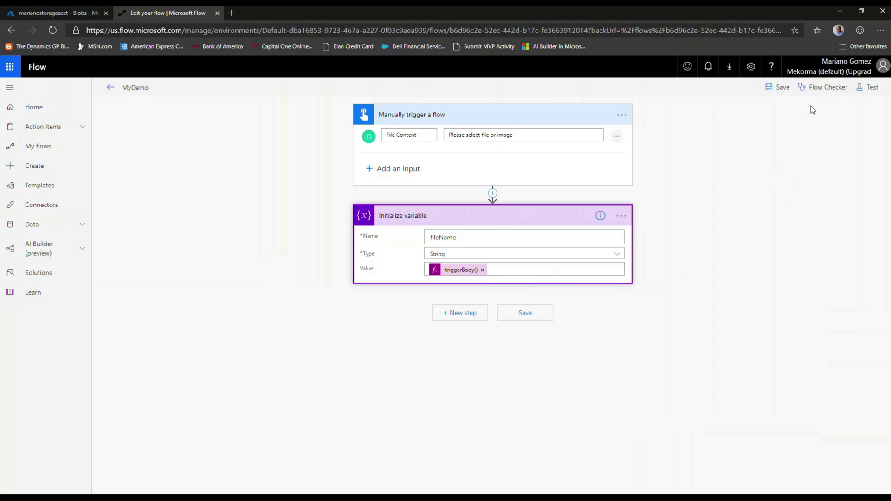
Start a manual test of the flow, choosing to perform the trigger action yourself.
{"action": "left_click", "coordinate": [869, 87]}
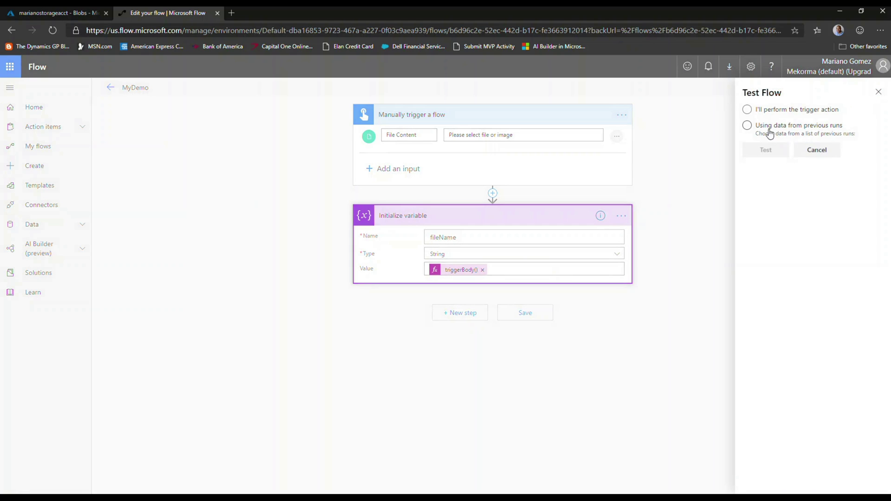
{"action": "left_click", "coordinate": [747, 110]}
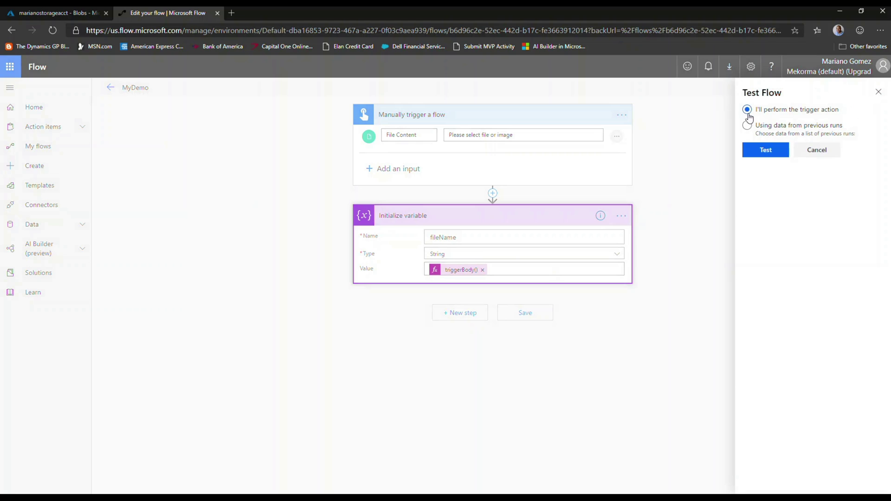
{"action": "left_click", "coordinate": [762, 150]}
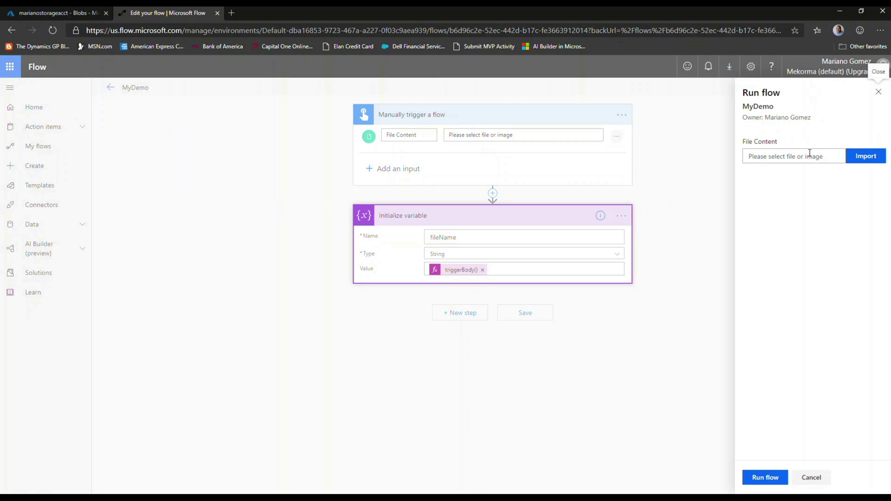
Supply the portrait photo from Pictures as File Content, run the flow, and view its runs.
{"action": "left_click", "coordinate": [859, 159]}
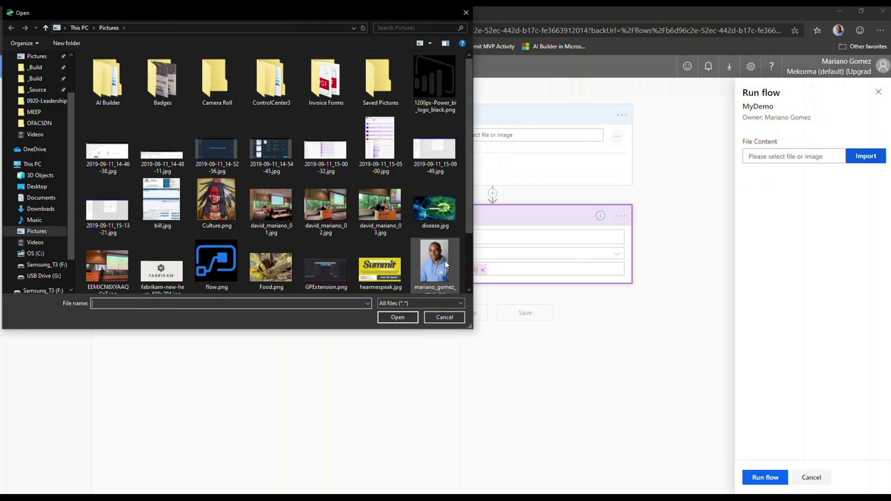
{"action": "left_click", "coordinate": [445, 265]}
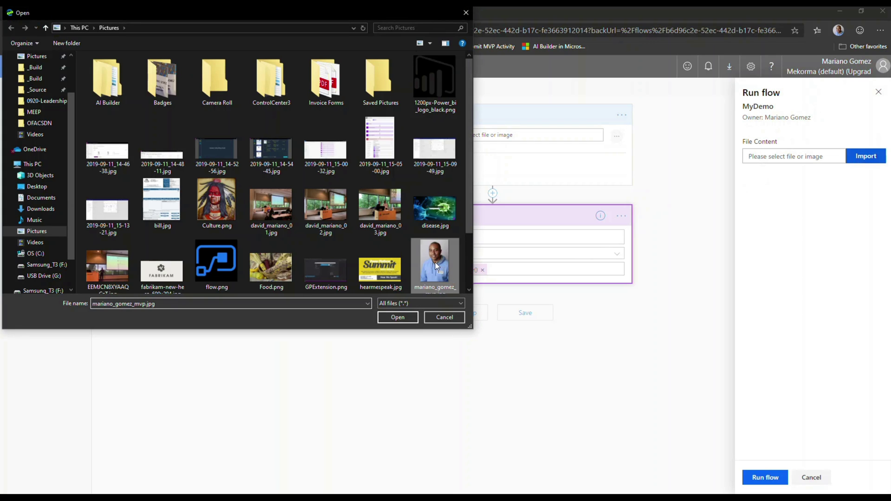
{"action": "left_click", "coordinate": [398, 318]}
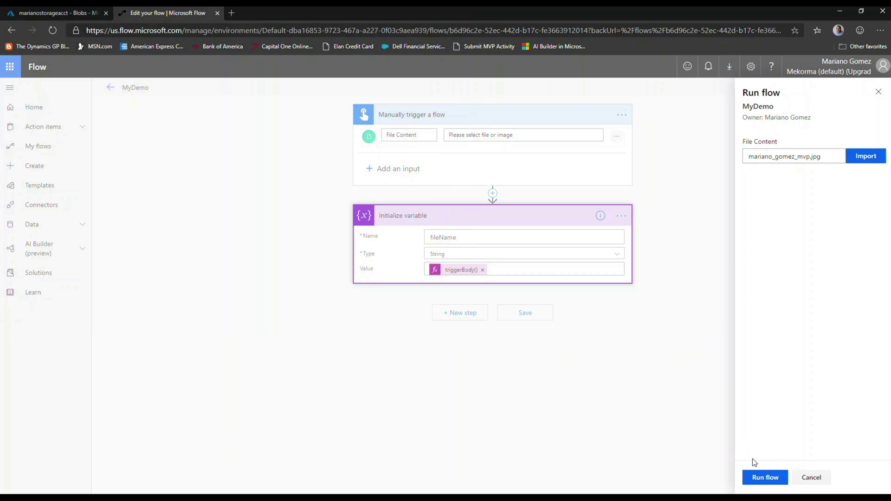
{"action": "left_click", "coordinate": [752, 477]}
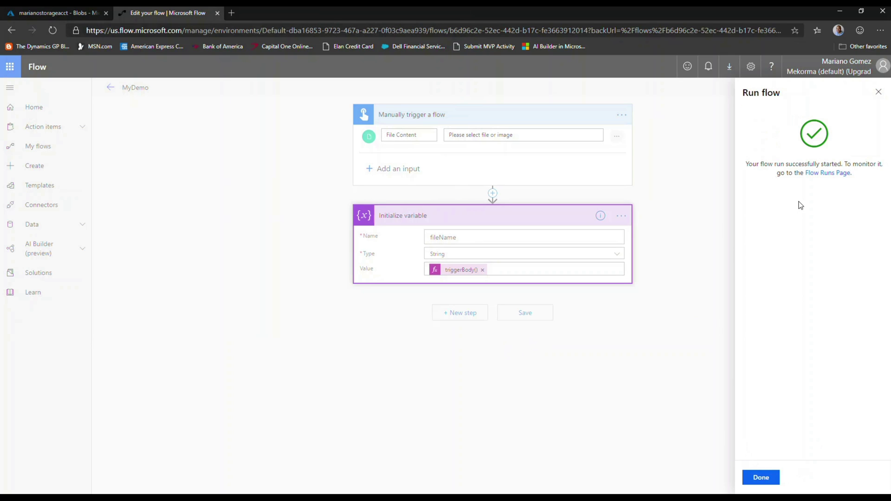
{"action": "left_click", "coordinate": [815, 173]}
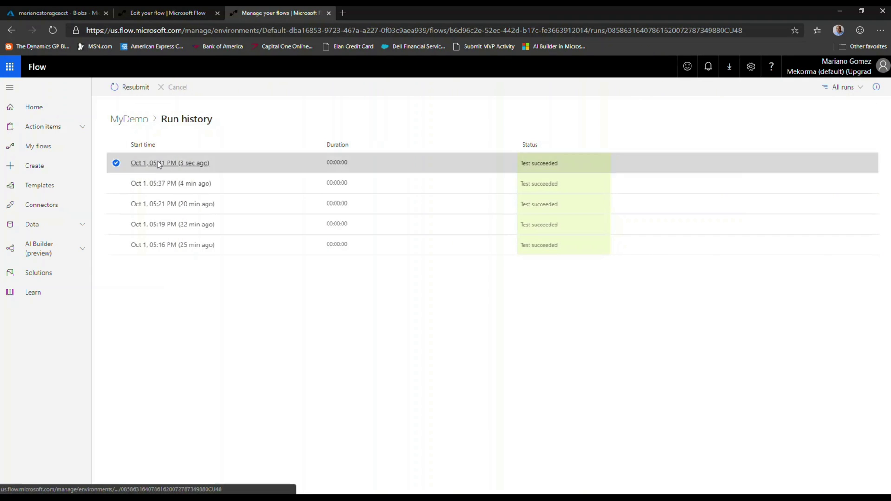
Check that the newest run's Initialize variable step holds the file name, then return to editing.
{"action": "left_click", "coordinate": [158, 162]}
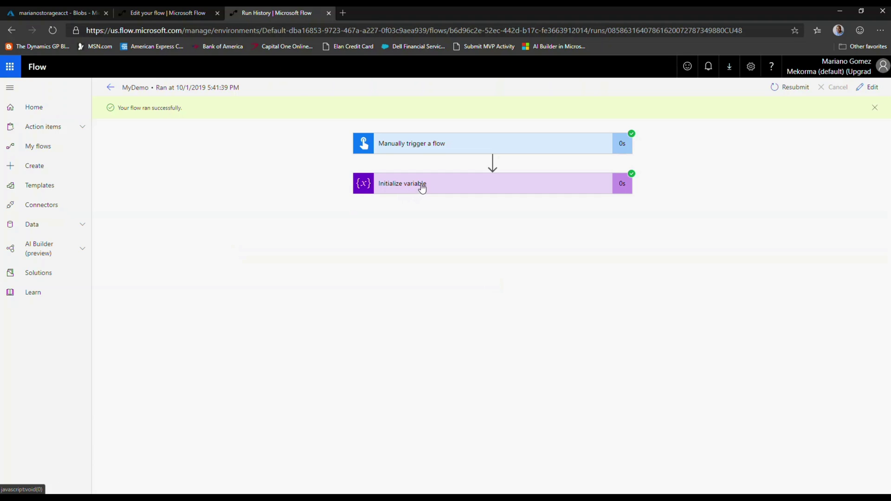
{"action": "left_click", "coordinate": [423, 188]}
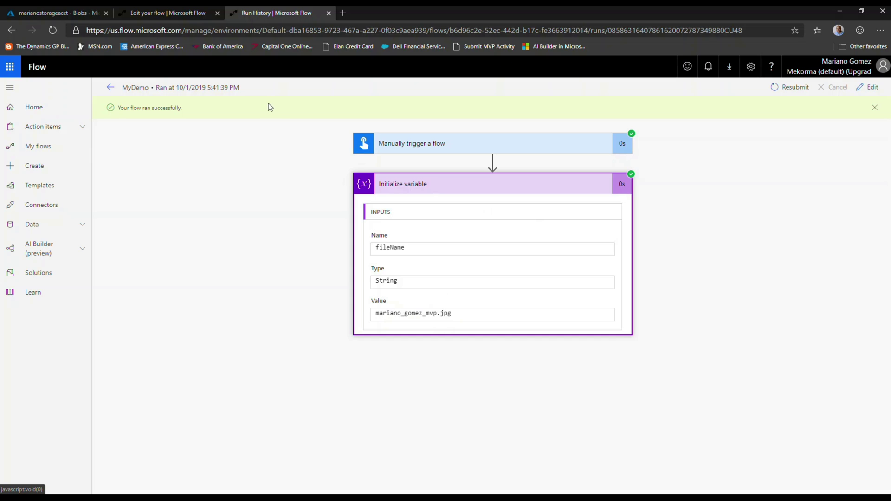
{"action": "left_click", "coordinate": [874, 91]}
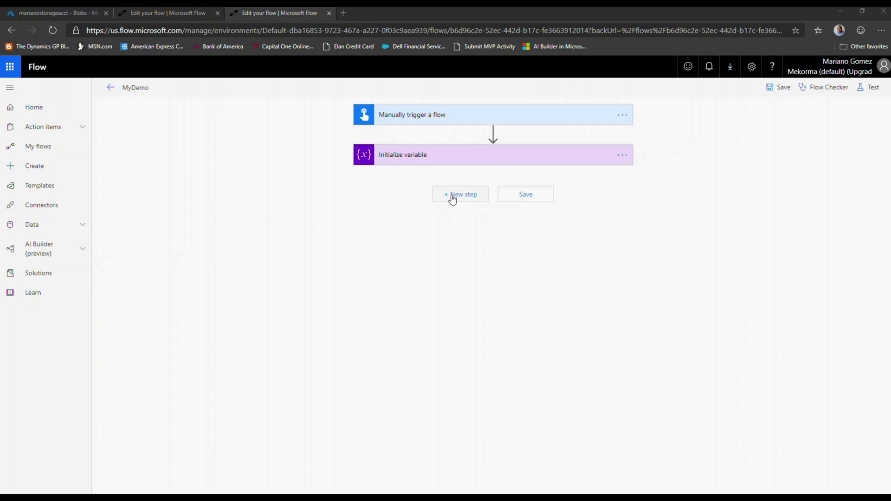
Add an Azure Blob Storage Create blob action and name its connection 'Azure Blob Storage'.
{"action": "left_click", "coordinate": [453, 199]}
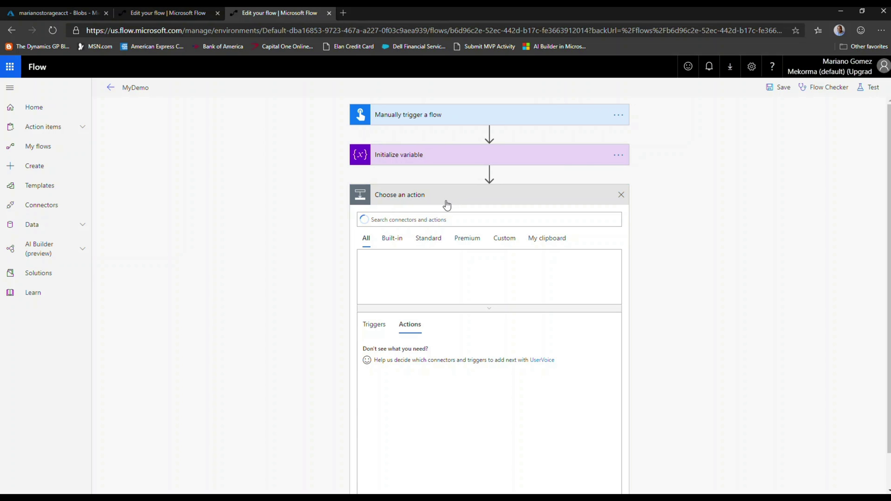
{"action": "type", "text": "A"}
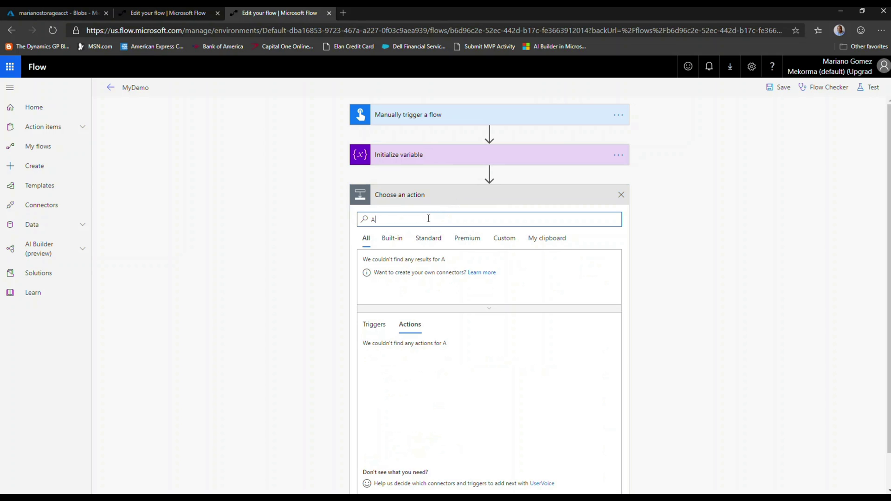
{"action": "type", "text": "zure Blob"}
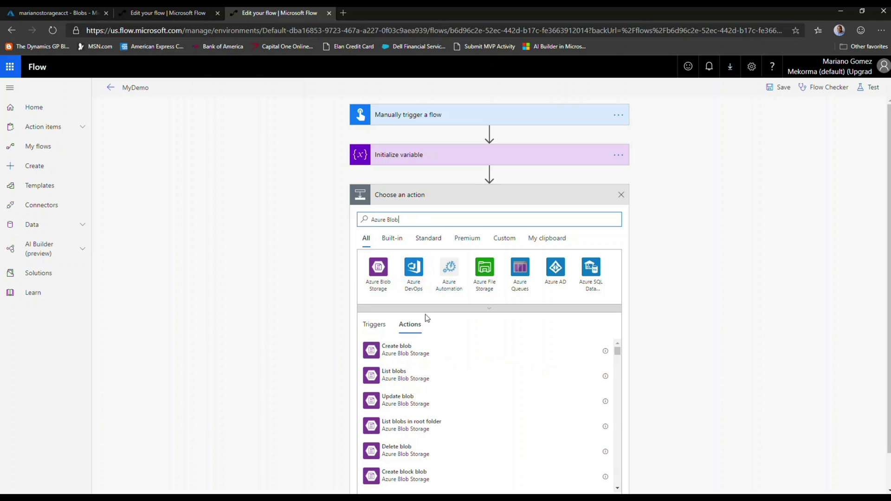
{"action": "left_click", "coordinate": [410, 352]}
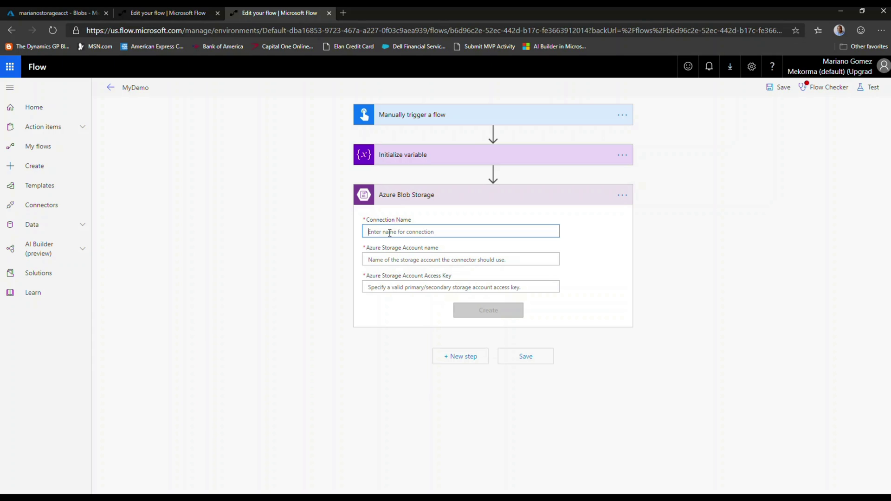
{"action": "type", "text": "Azure Blob Storage"}
{"action": "left_click", "coordinate": [378, 258]}
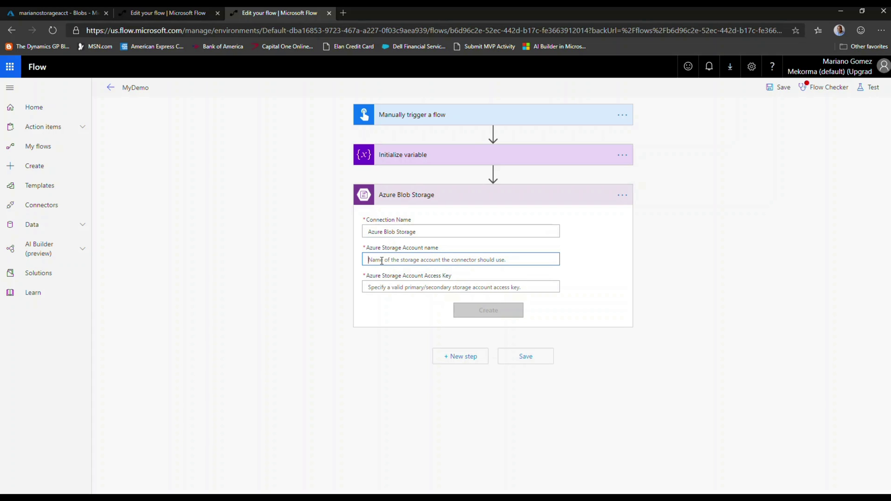
Copy the storage account name marianostorageacct from the Azure portal into the connection form.
{"action": "left_click", "coordinate": [83, 18]}
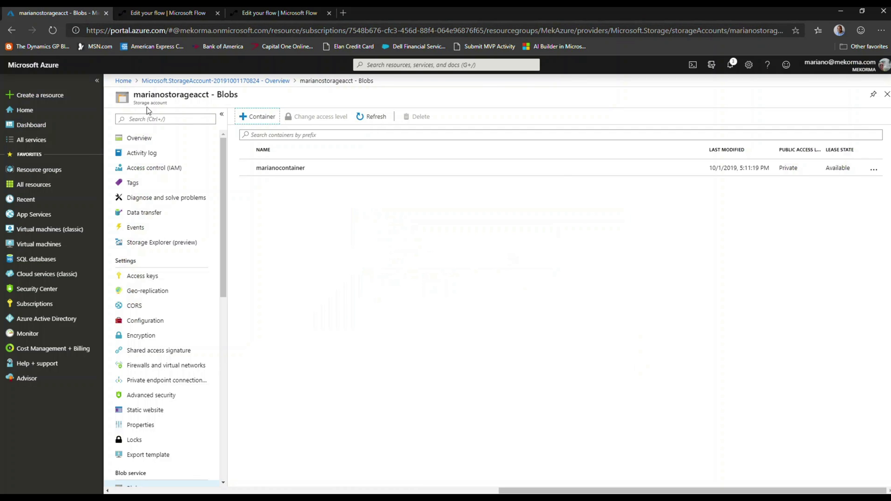
{"action": "left_click_drag", "start_coordinate": [136, 94], "coordinate": [209, 94]}
{"action": "key", "text": "ctrl+c"}
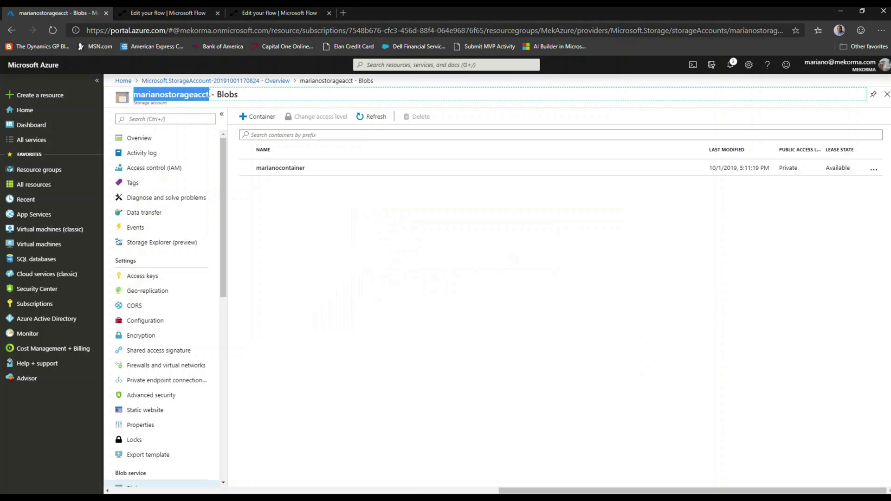
{"action": "left_click", "coordinate": [263, 17]}
{"action": "key", "text": "ctrl+v"}
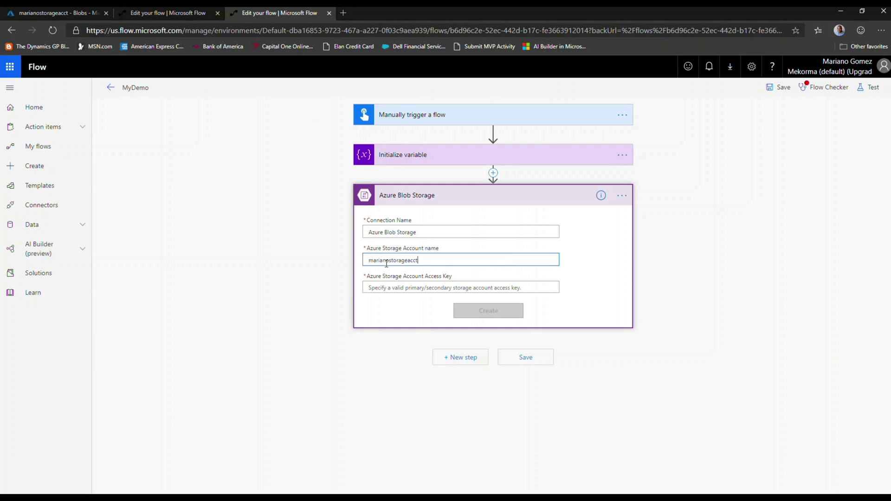
Paste the storage account's key1 access key into the form and create the connection.
{"action": "left_click", "coordinate": [384, 288]}
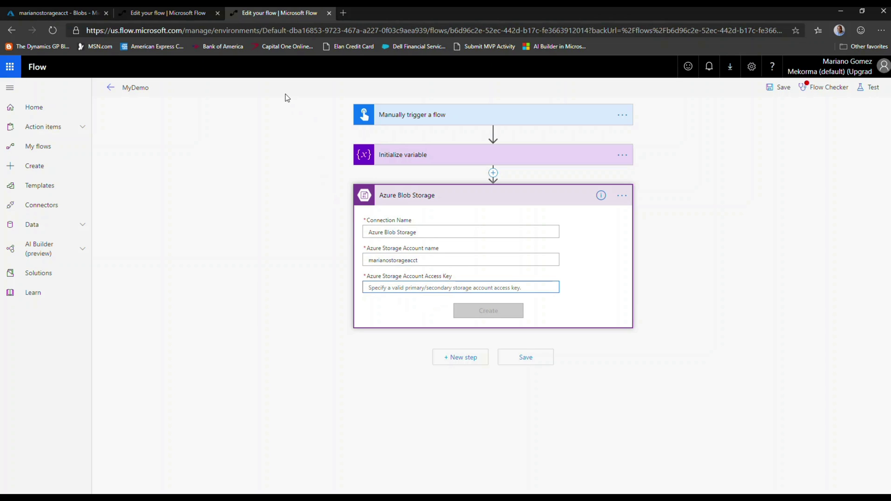
{"action": "left_click", "coordinate": [78, 15]}
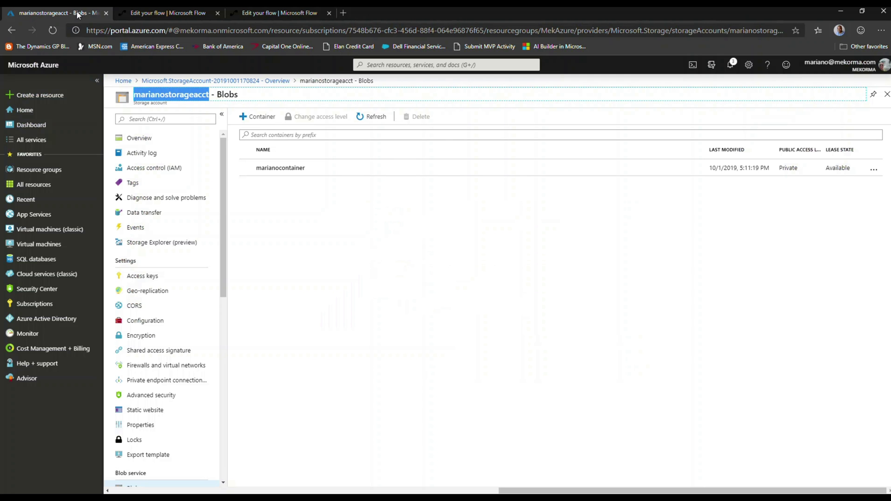
{"action": "left_click", "coordinate": [144, 277]}
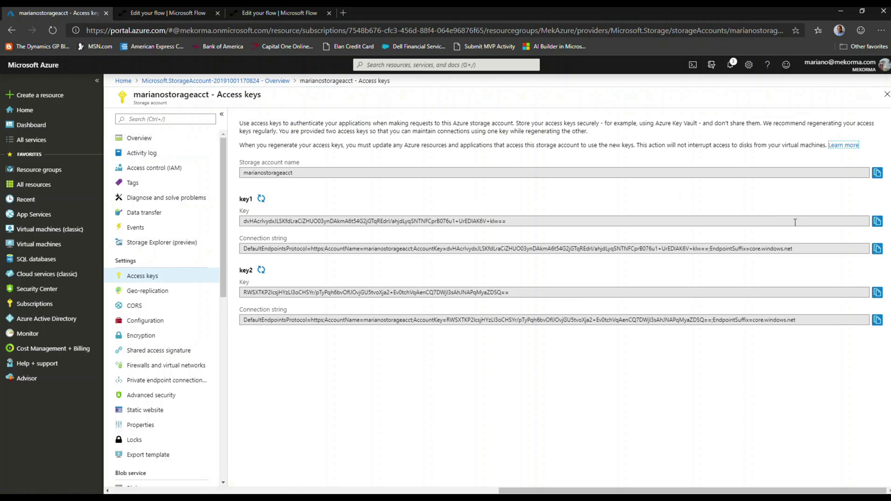
{"action": "left_click", "coordinate": [877, 222]}
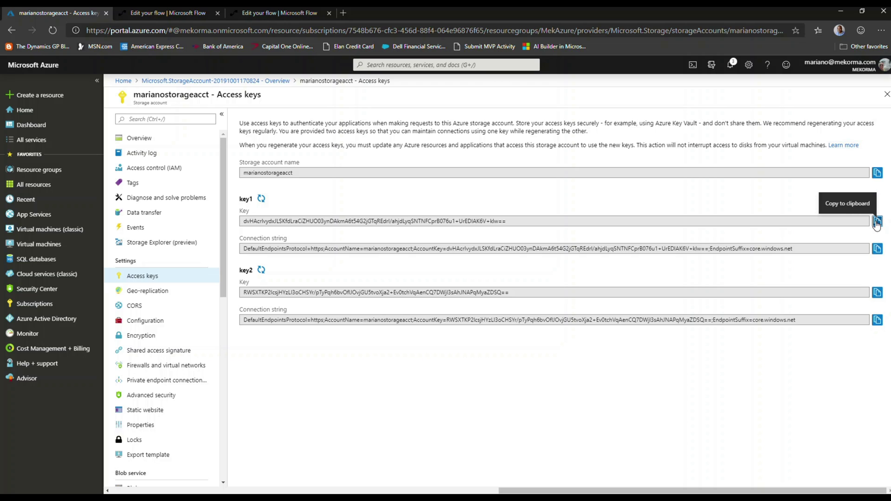
{"action": "left_click", "coordinate": [877, 222]}
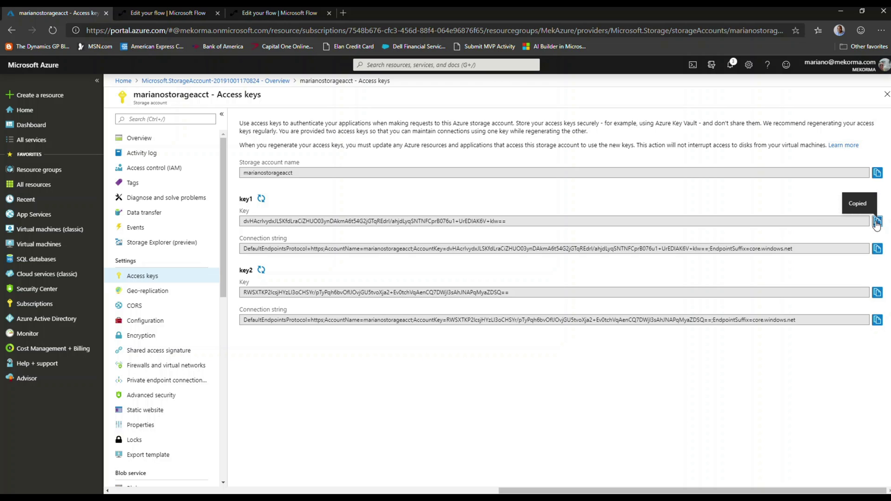
{"action": "left_click", "coordinate": [297, 14]}
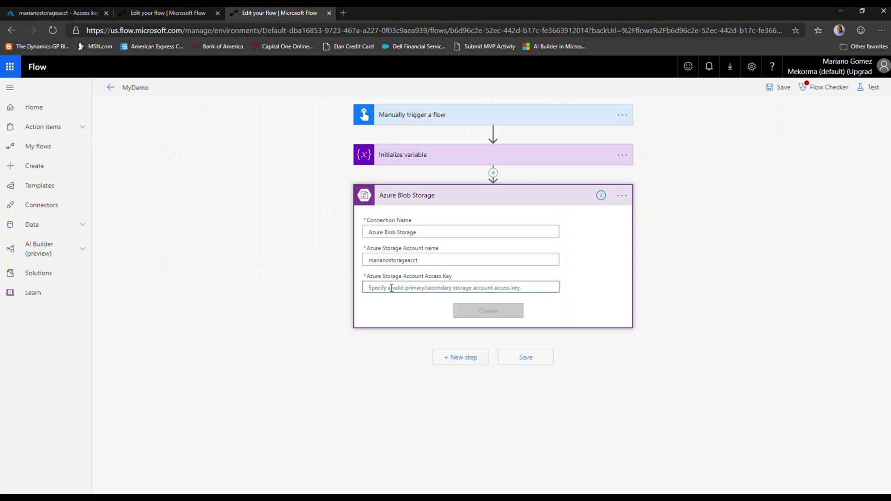
{"action": "key", "text": "ctrl+v"}
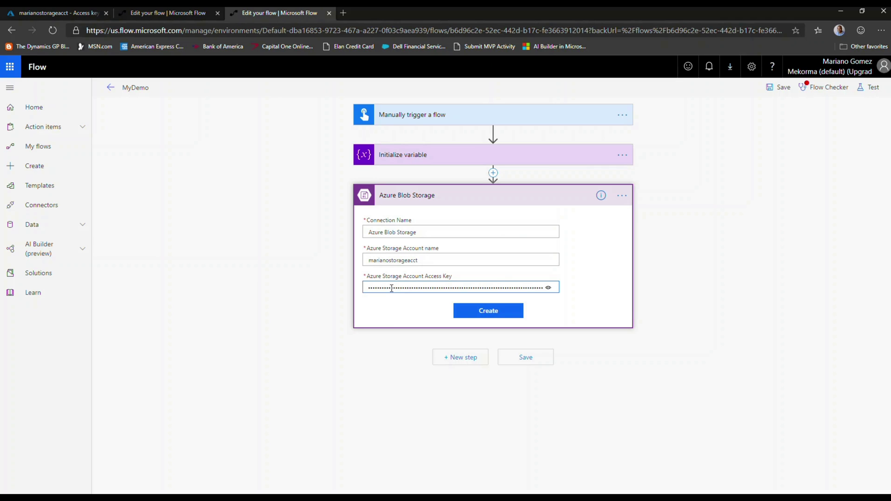
{"action": "left_click", "coordinate": [484, 313]}
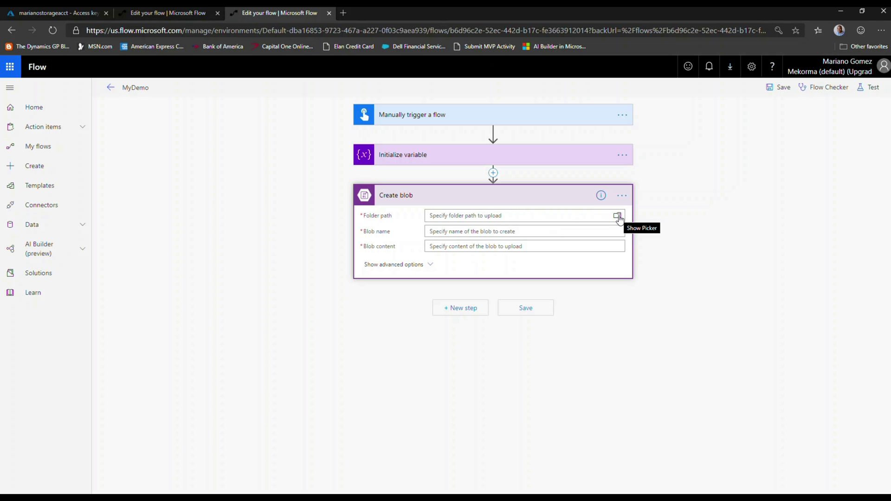
Look up the storage account's blob containers in the Azure portal.
{"action": "left_click", "coordinate": [70, 13]}
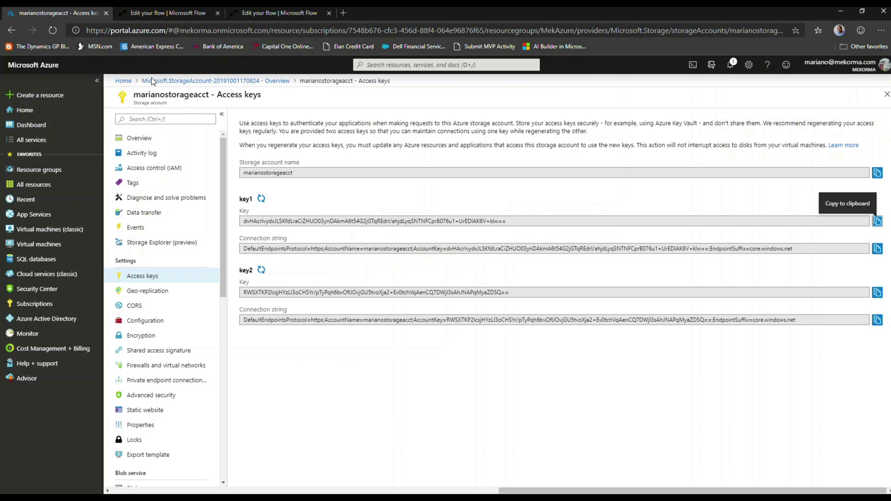
{"action": "left_click", "coordinate": [139, 138]}
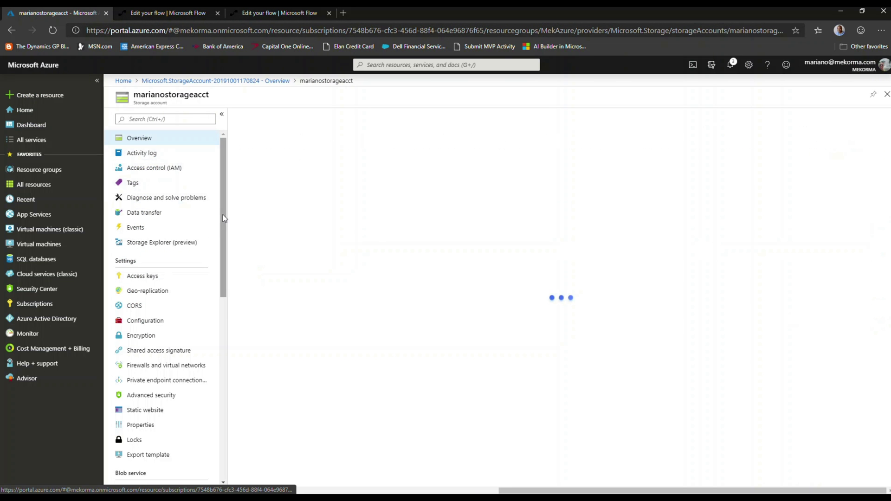
{"action": "left_click", "coordinate": [280, 251]}
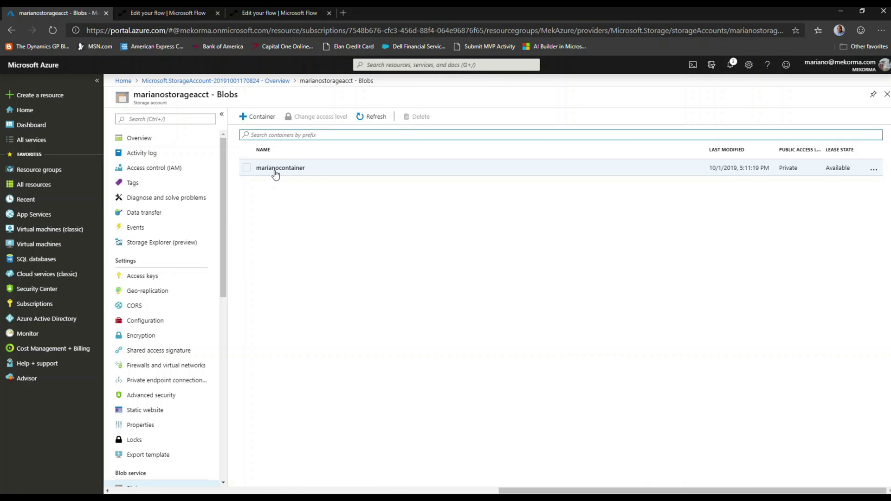
Set the Create blob Folder path to /marianocontainer.
{"action": "left_click", "coordinate": [293, 12]}
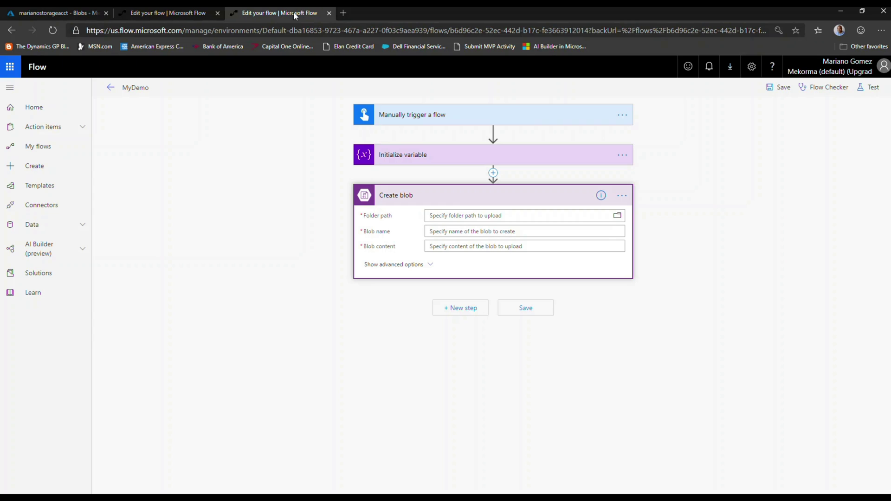
{"action": "left_click", "coordinate": [617, 215]}
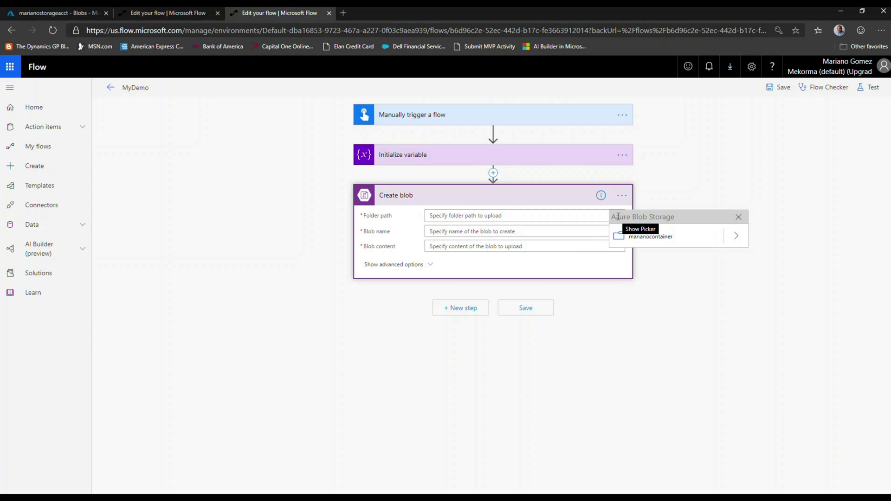
{"action": "left_click", "coordinate": [643, 239]}
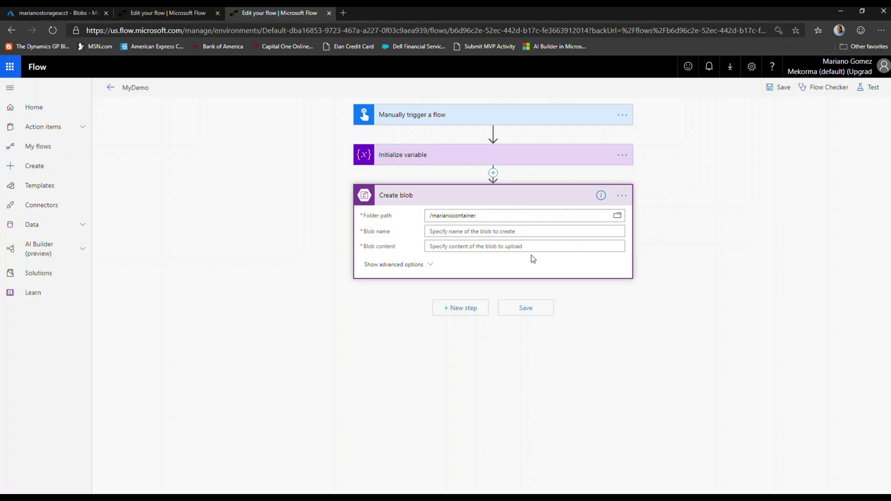
Set Blob name to the fileName variable and Blob content to the trigger's File Content.
{"action": "left_click", "coordinate": [497, 232]}
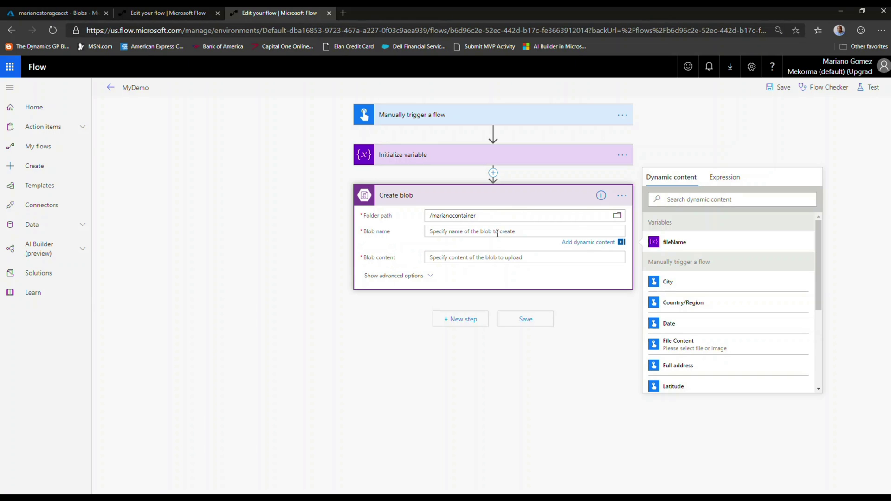
{"action": "left_click", "coordinate": [675, 243]}
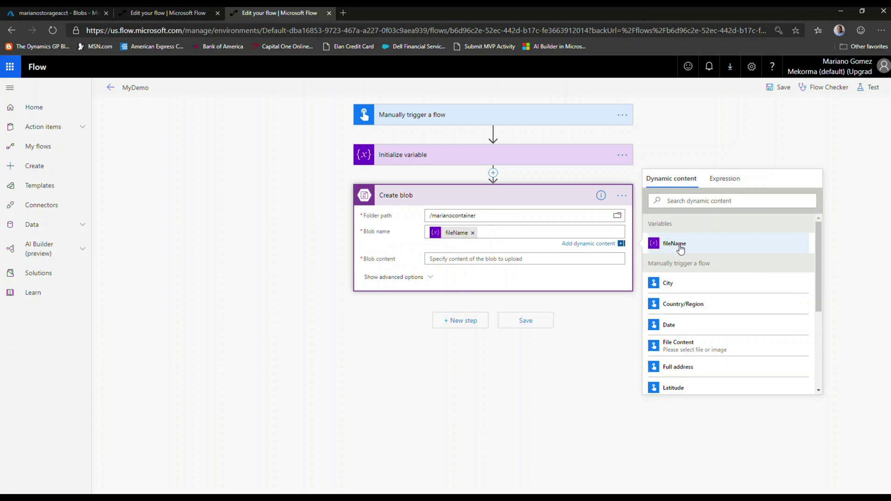
{"action": "left_click", "coordinate": [539, 259]}
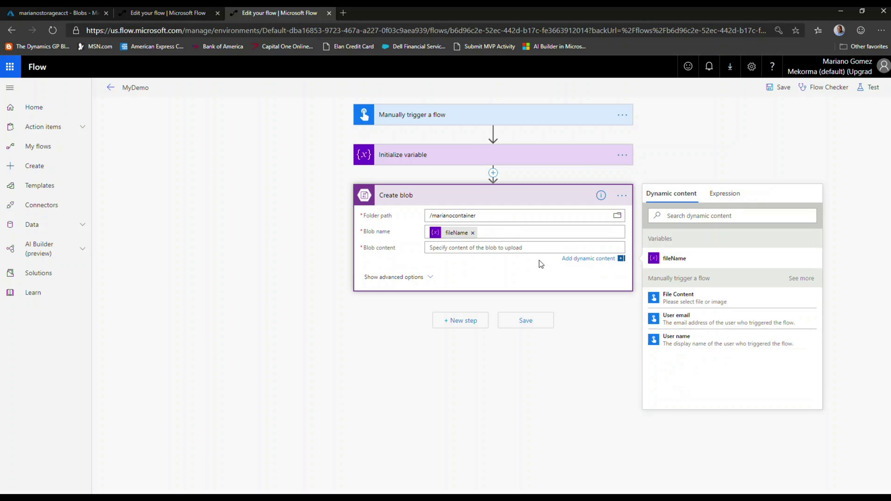
{"action": "left_click", "coordinate": [683, 300]}
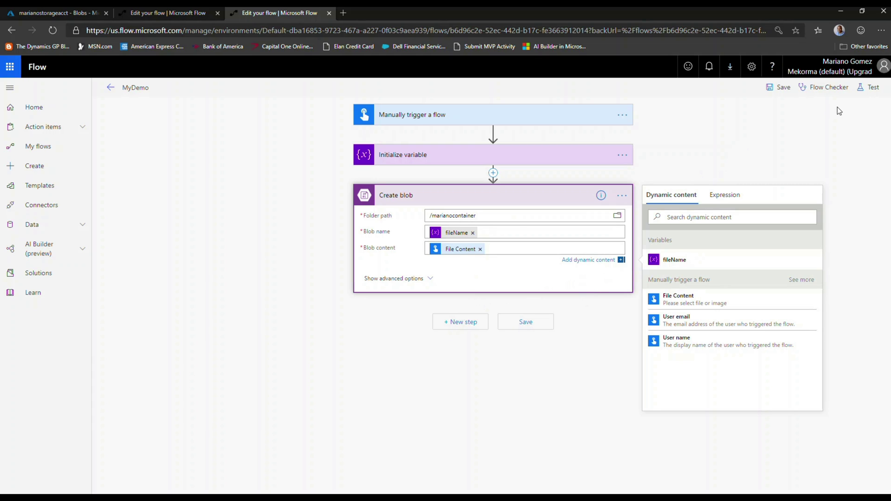
Save the flow and start a manual test, continuing past the connections check.
{"action": "left_click", "coordinate": [871, 90]}
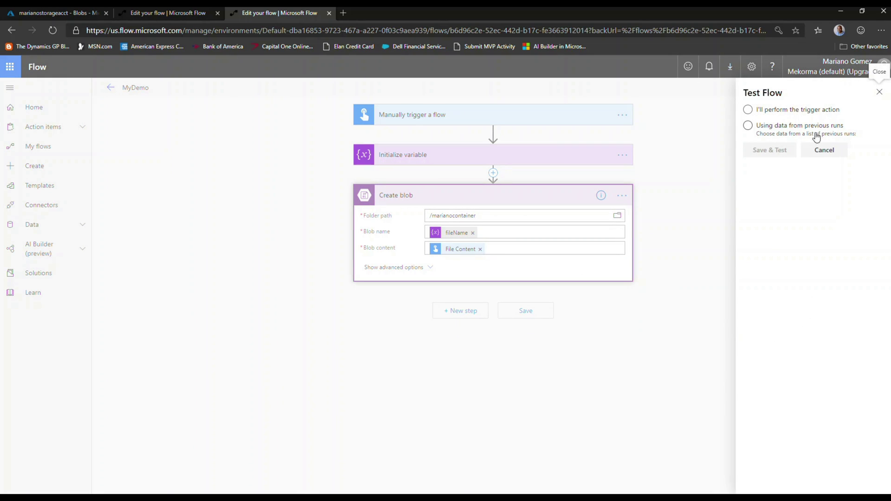
{"action": "left_click", "coordinate": [748, 110]}
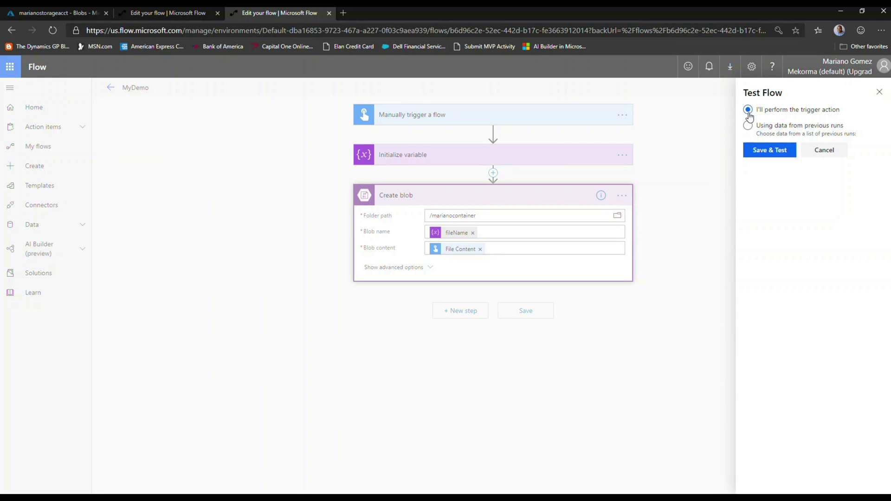
{"action": "left_click", "coordinate": [767, 153]}
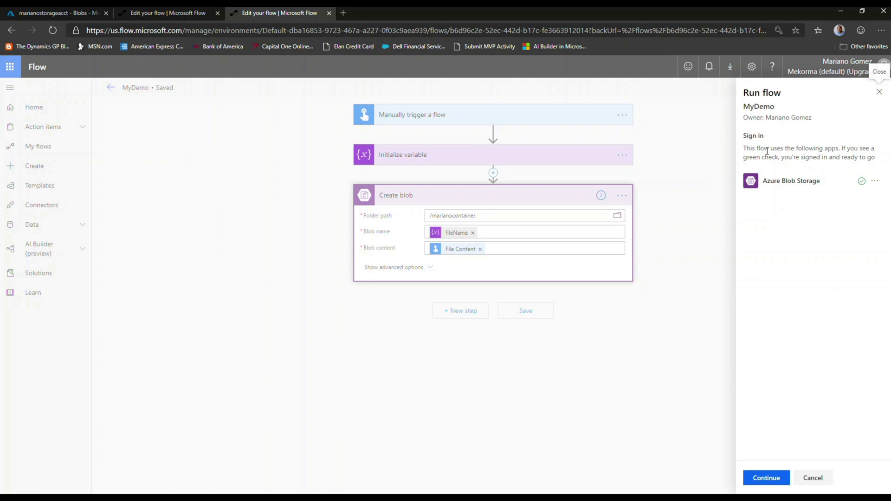
{"action": "left_click", "coordinate": [768, 478]}
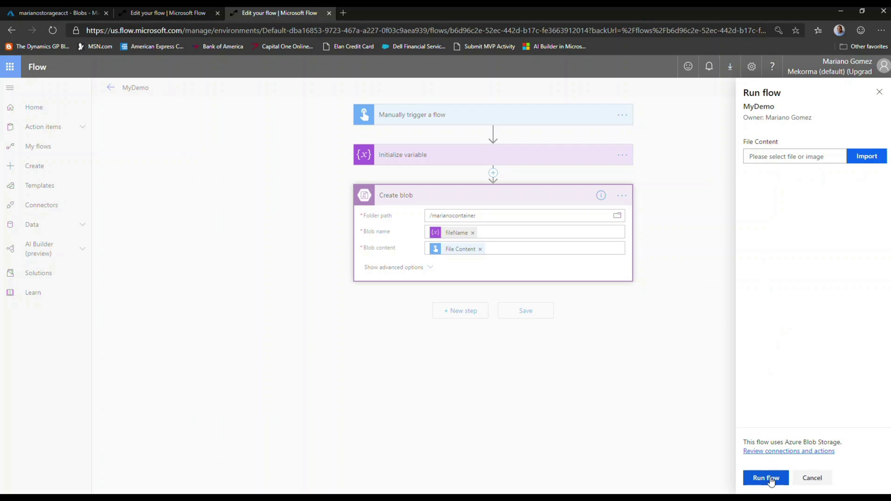
Run the test with a jpg photo from Pictures, then view the run history.
{"action": "left_click", "coordinate": [866, 158]}
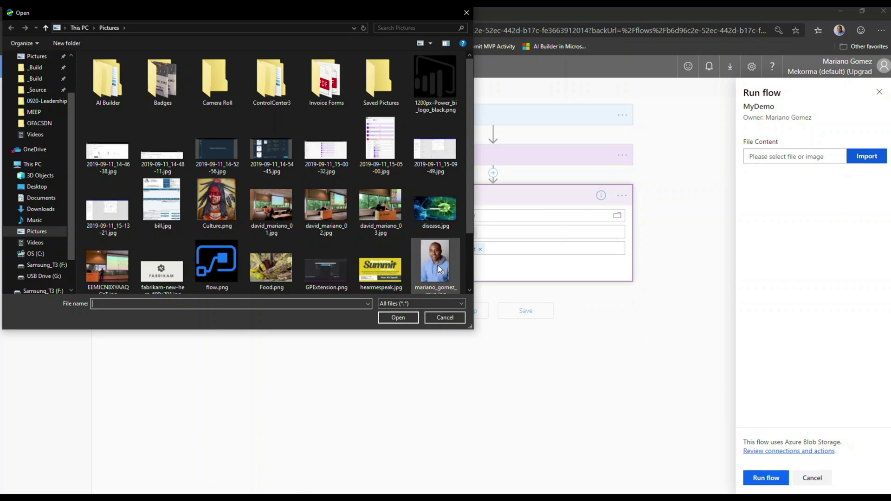
{"action": "left_click", "coordinate": [438, 266]}
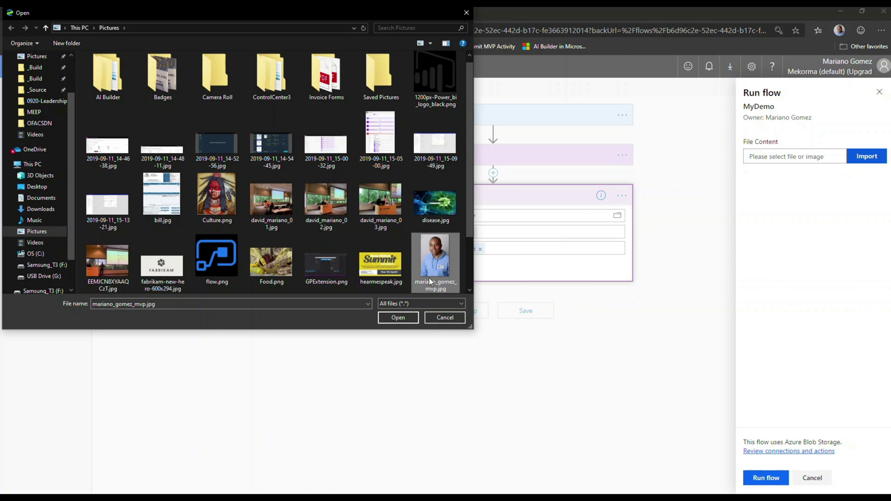
{"action": "left_click", "coordinate": [397, 317]}
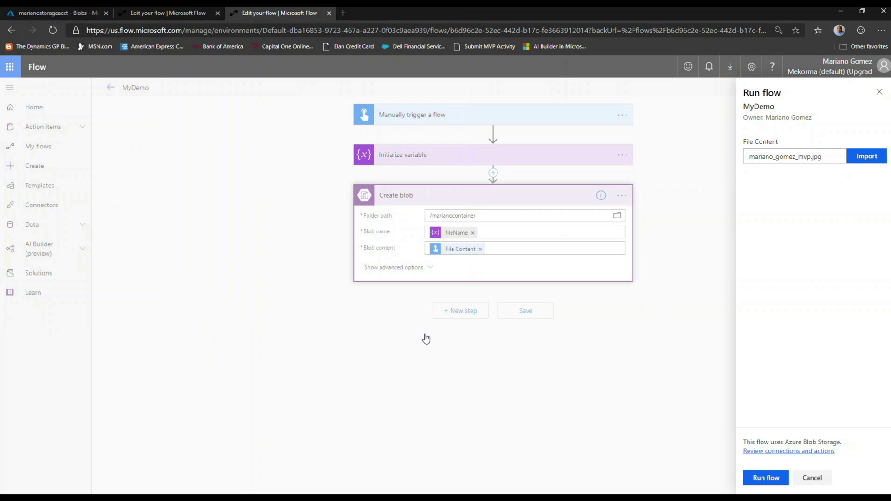
{"action": "left_click", "coordinate": [759, 482]}
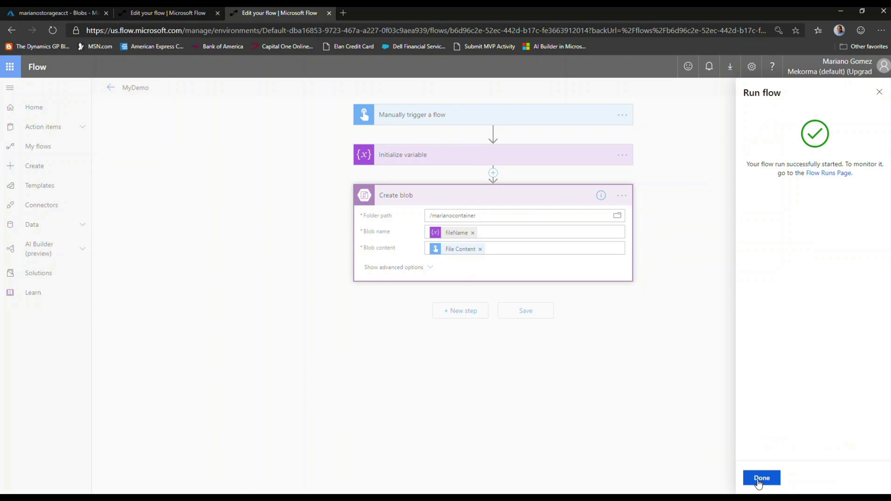
{"action": "left_click", "coordinate": [819, 175]}
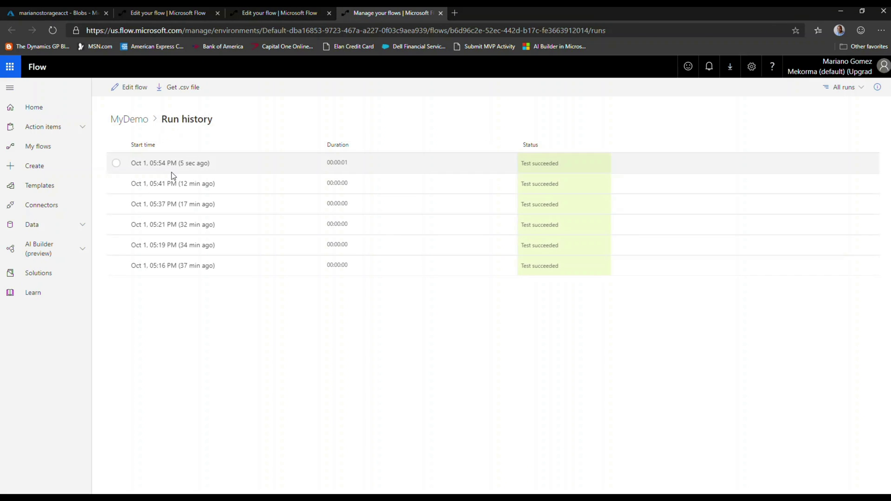
Open the 5:54 PM run to see Create blob and the other steps succeeded.
{"action": "left_click", "coordinate": [170, 164]}
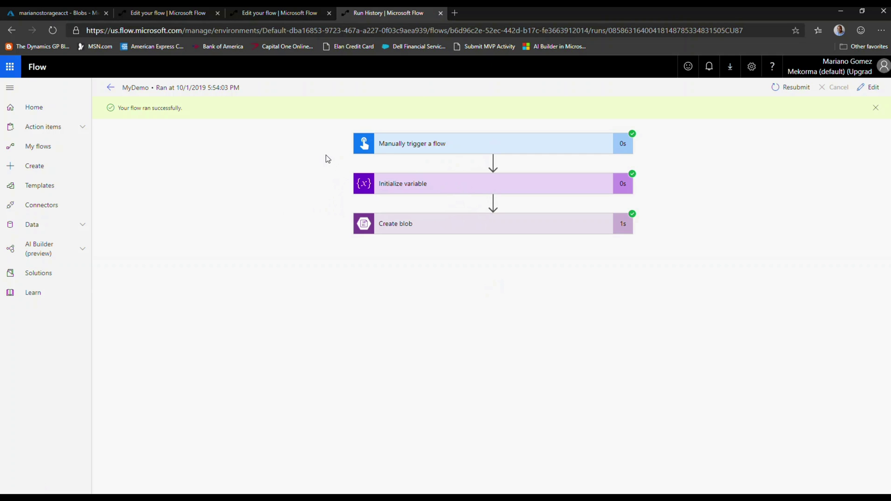
In the Azure portal, open marianocontainer to find the uploaded jpg block blob.
{"action": "left_click", "coordinate": [60, 13]}
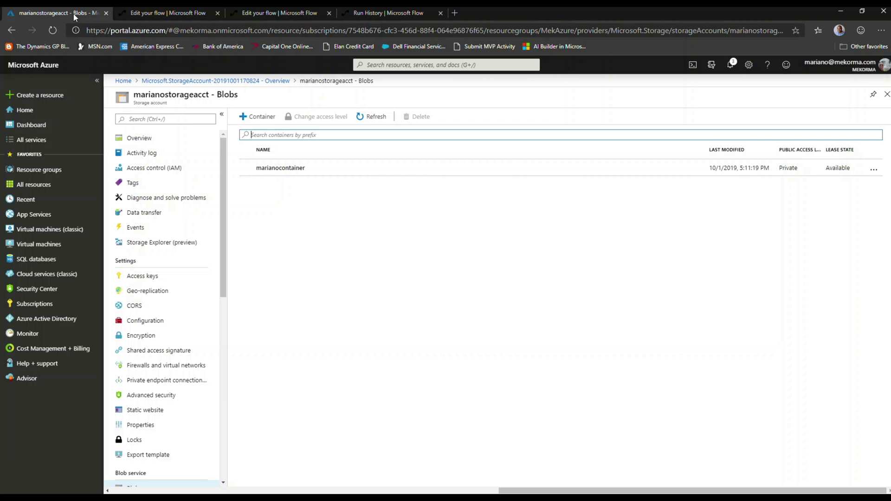
{"action": "left_click", "coordinate": [271, 168]}
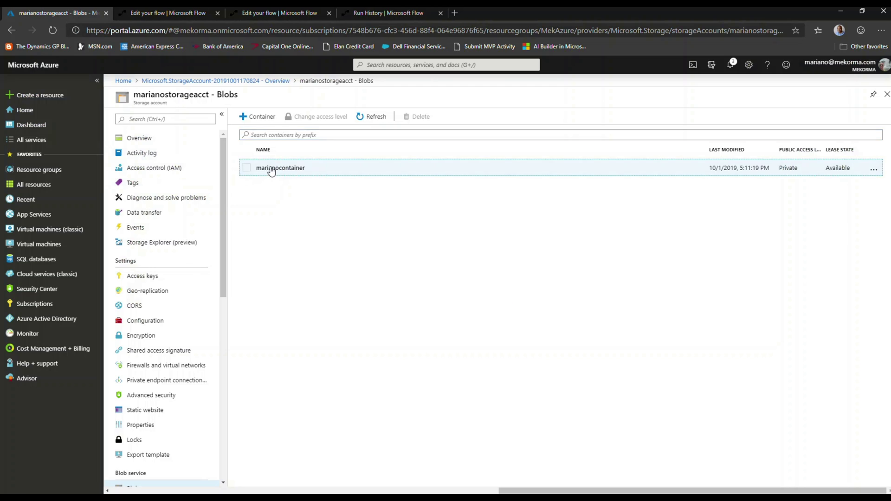